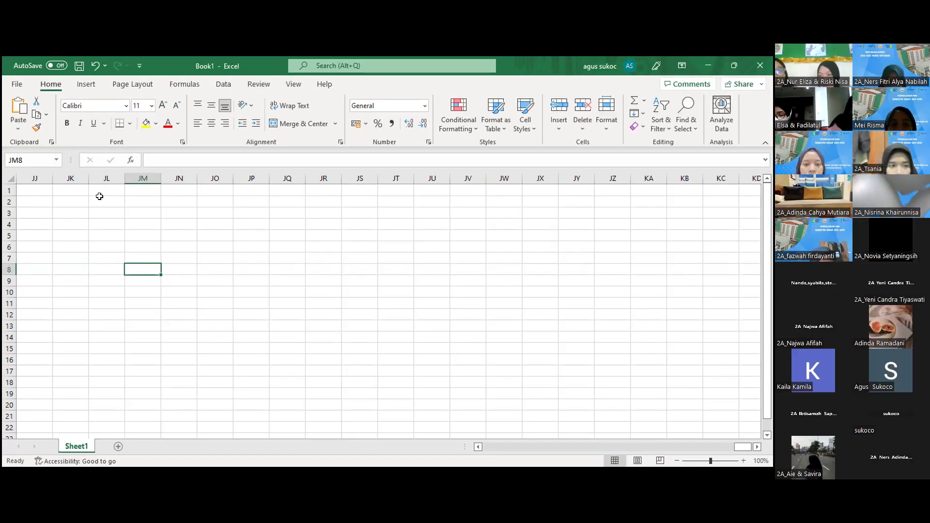
- Enter the title "Hubungan antara tingkat lemadirian aktibtas dengan Tekanan darah pada lansia" in cell JL2
{"action": "left_click", "coordinate": [99, 197]}
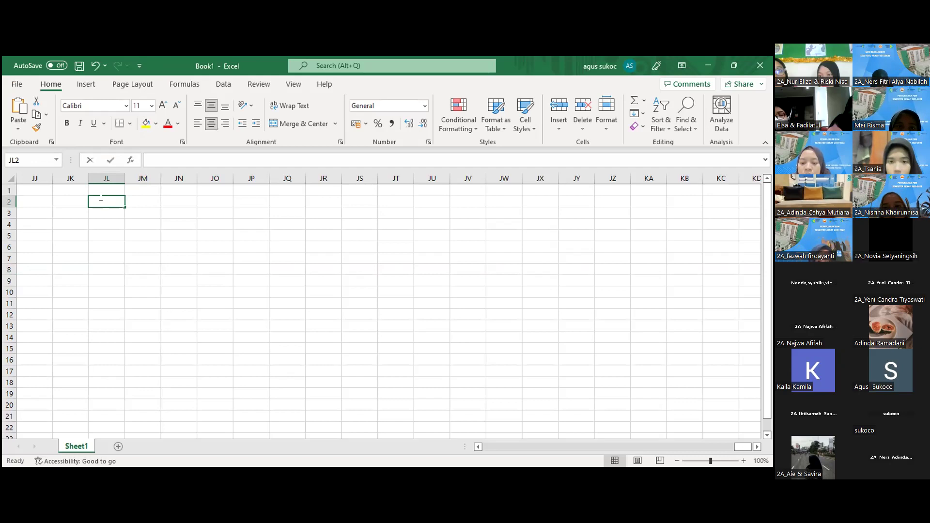
{"action": "type", "text": "Hubungan"}
{"action": "left_click", "coordinate": [101, 196]}
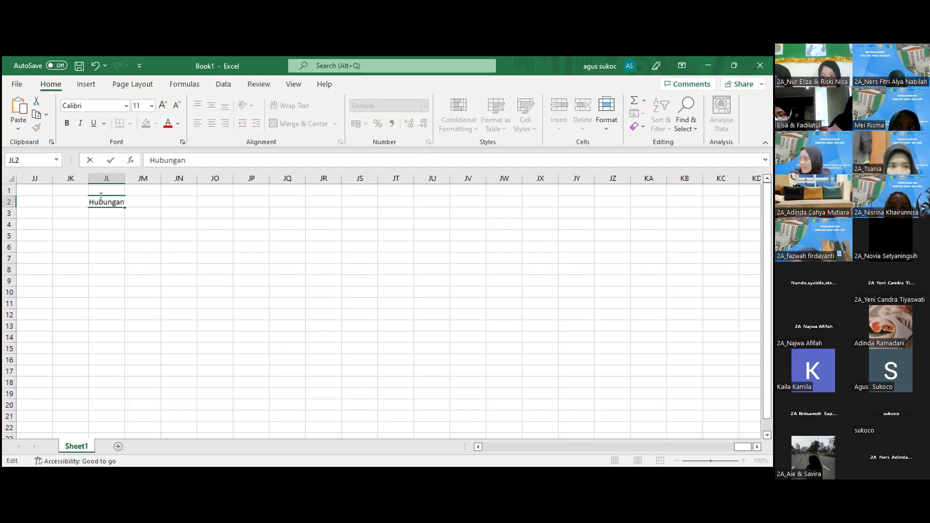
{"action": "left_click", "coordinate": [225, 155]}
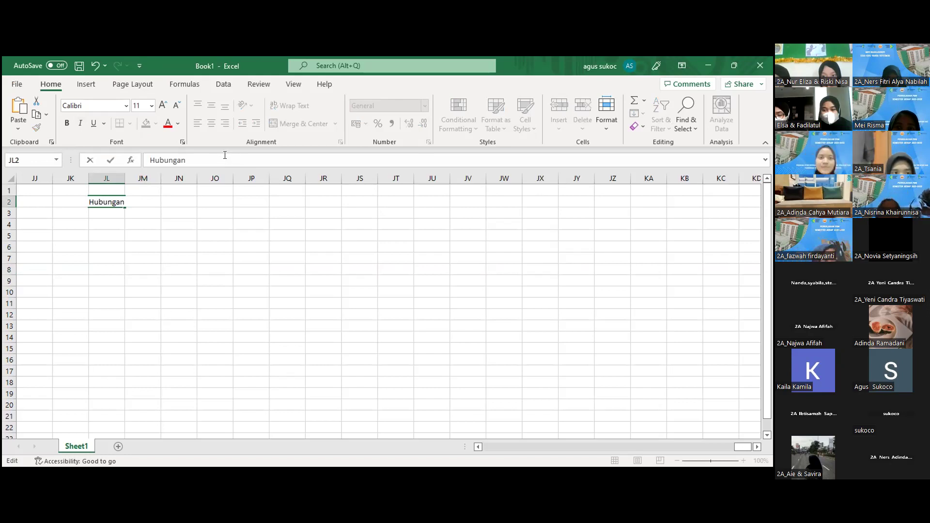
{"action": "type", "text": "antara"}
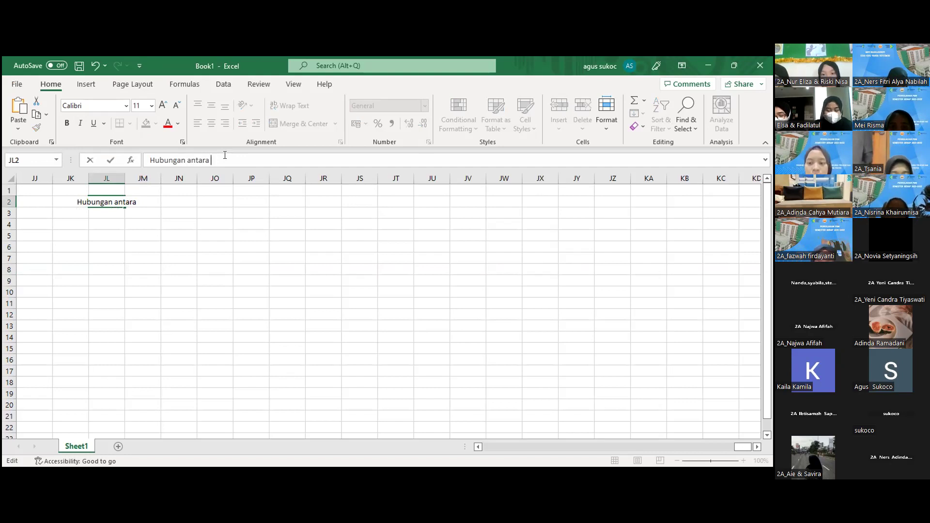
{"action": "type", "text": "kemdi"}
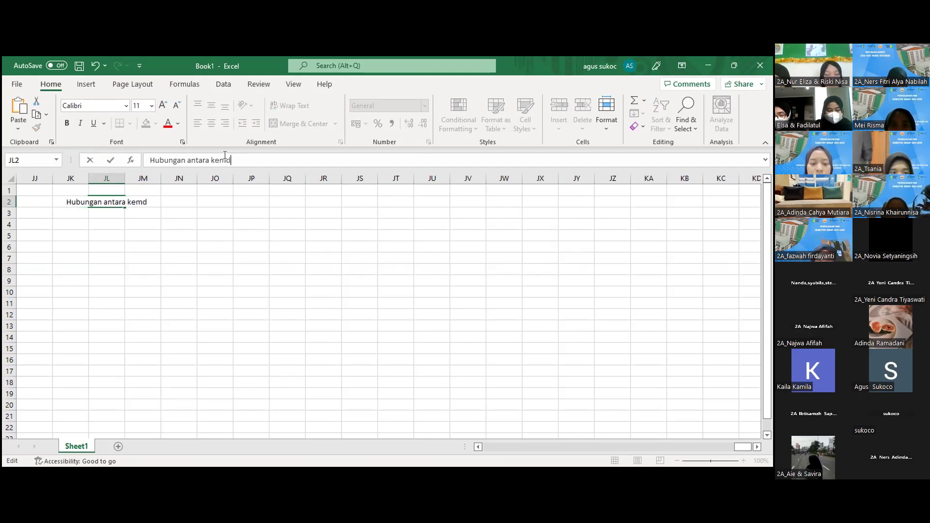
{"action": "key", "text": "BackSpace"}
{"action": "key", "text": "BackSpace"}
{"action": "key", "text": "BackSpace"}
{"action": "key", "text": "BackSpace"}
{"action": "key", "text": "BackSpace"}
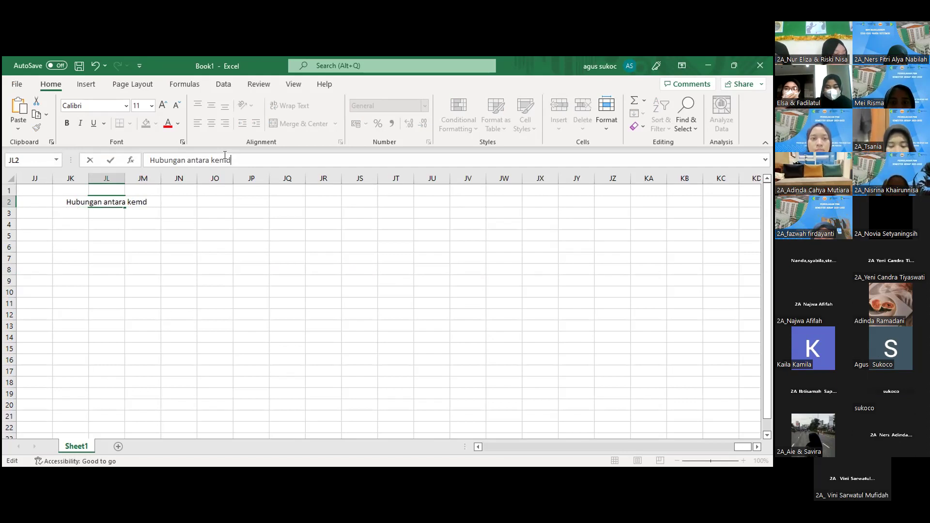
{"action": "type", "text": "ti"}
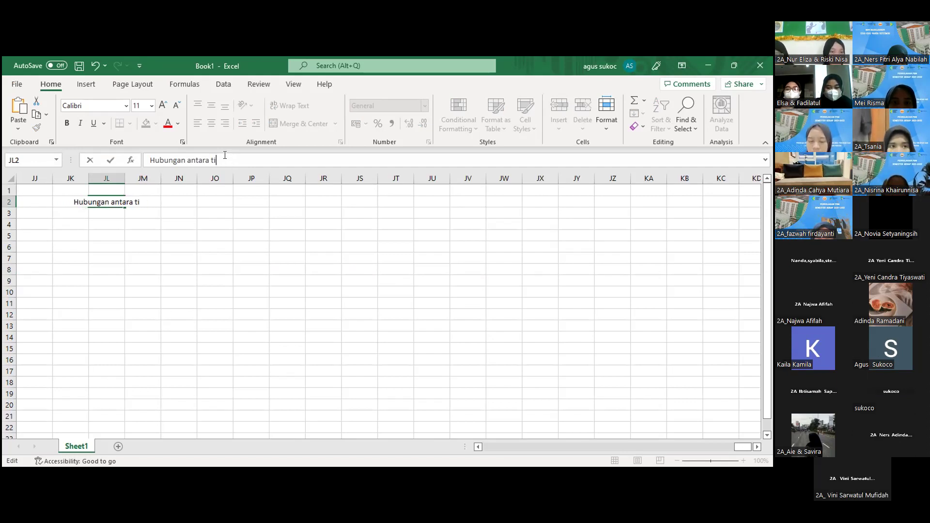
{"action": "type", "text": "ngkat lemadirian"}
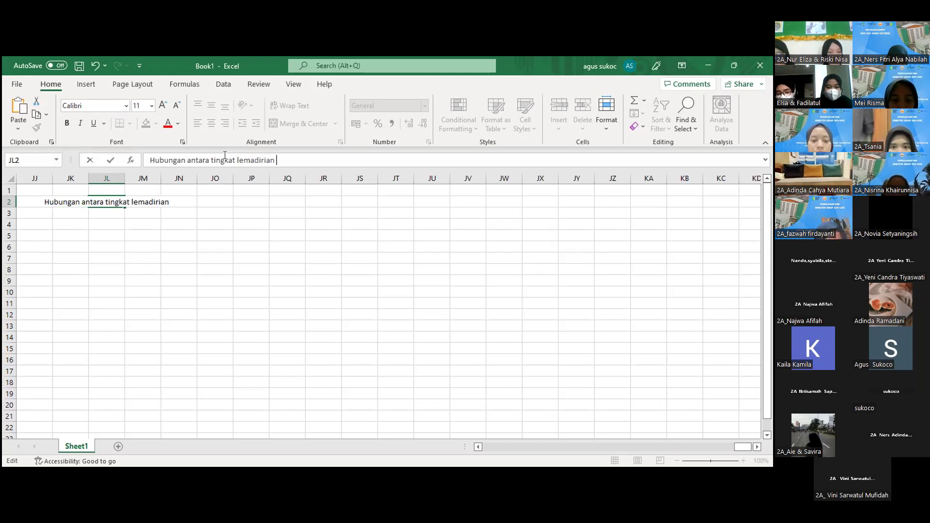
{"action": "type", "text": " aktibtas dengan"}
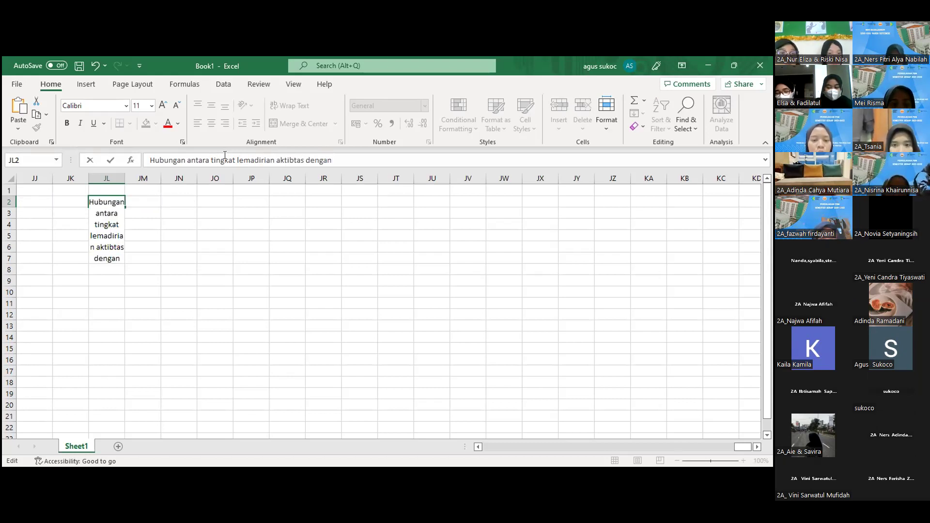
{"action": "type", "text": " T"}
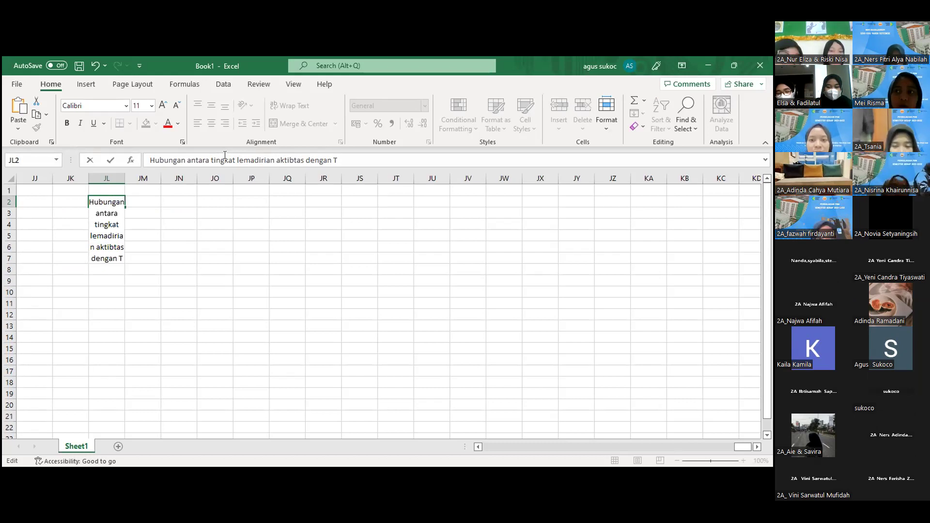
{"action": "type", "text": "ekan"}
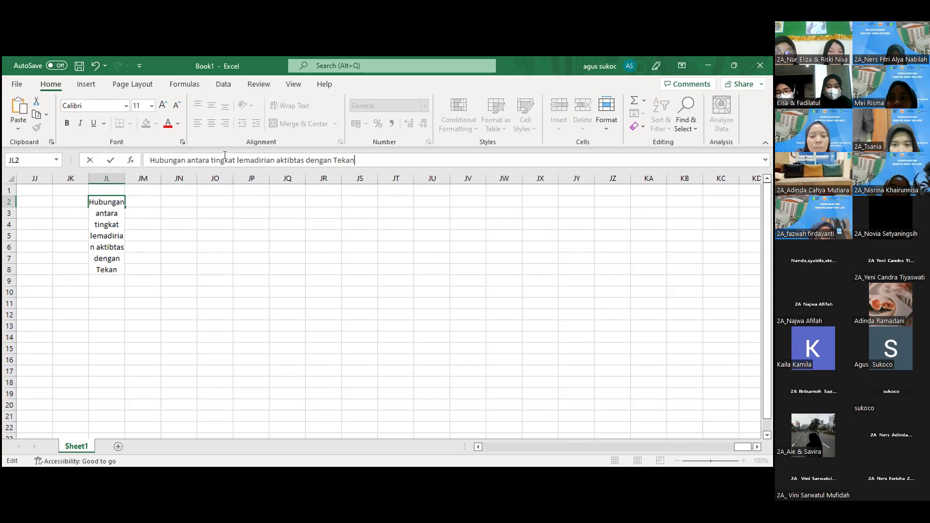
{"action": "type", "text": "an dara"}
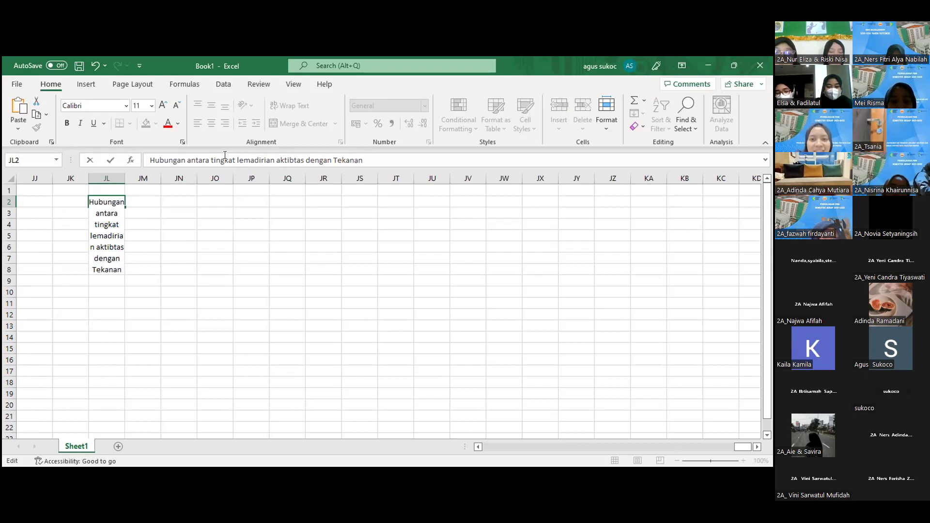
{"action": "type", "text": "h"}
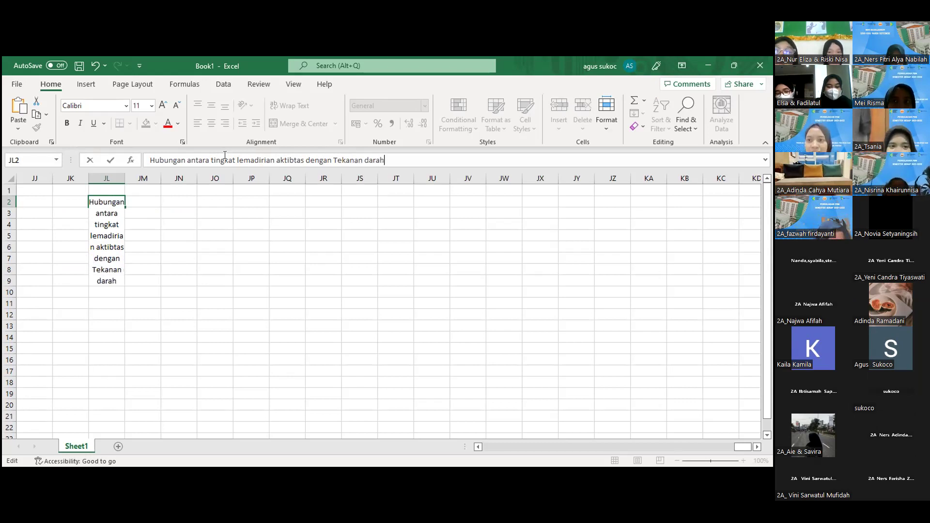
{"action": "type", "text": " pada lansia"}
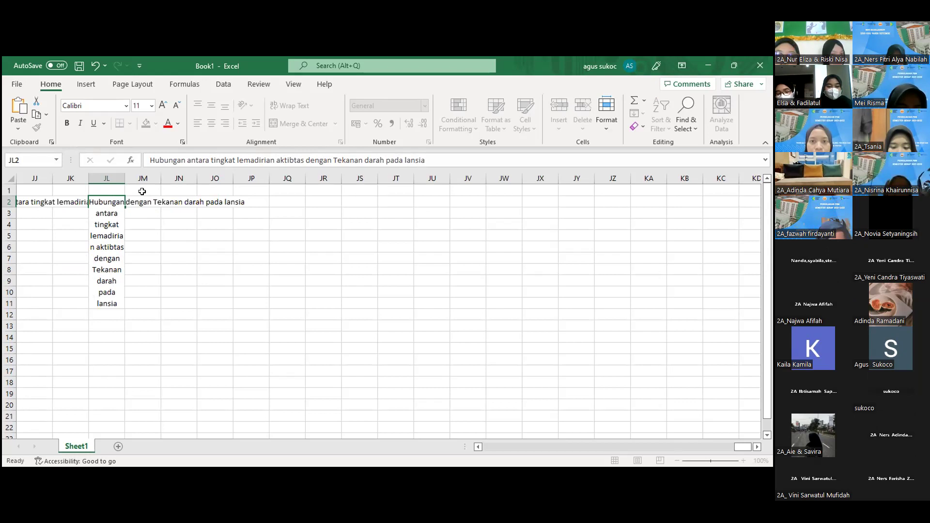
{"action": "key", "text": "Return"}
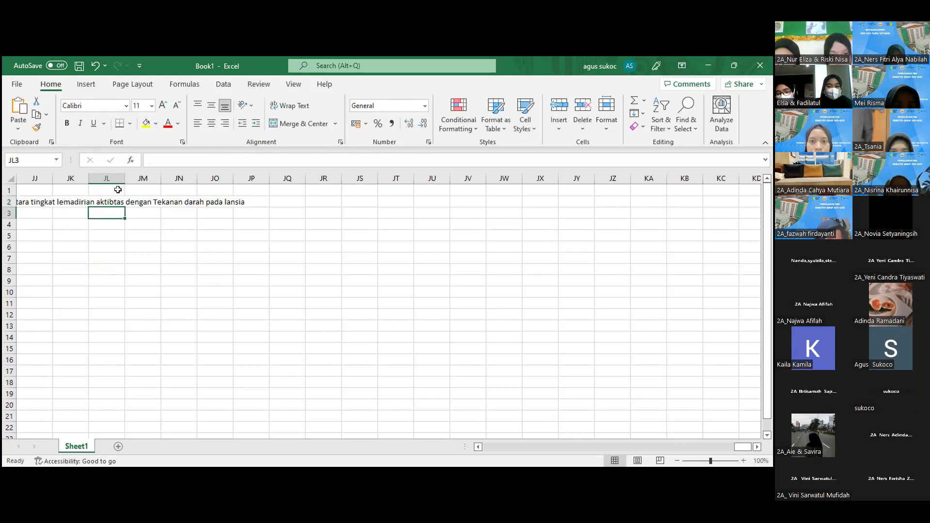
- Merge and center the title in row 2 across cells JL2 to JX2
{"action": "left_click", "coordinate": [95, 201]}
{"action": "key", "text": "shift+Right"}
{"action": "key", "text": "shift+Right"}
{"action": "key", "text": "shift+Right"}
{"action": "key", "text": "shift+Right"}
{"action": "key", "text": "shift+Right"}
{"action": "key", "text": "shift+Right"}
{"action": "key", "text": "shift+Right"}
{"action": "key", "text": "shift+Right"}
{"action": "key", "text": "shift+Right"}
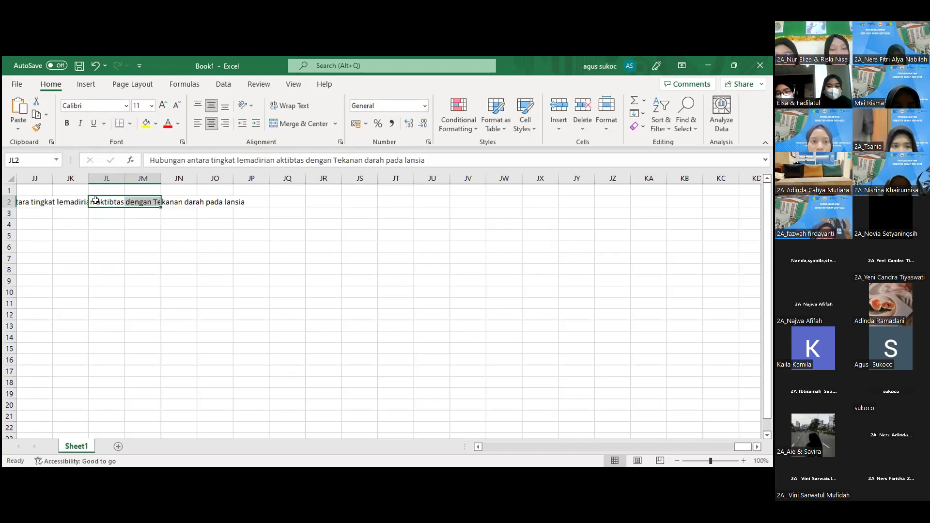
{"action": "key", "text": "shift+Right"}
{"action": "key", "text": "shift+Right"}
{"action": "key", "text": "shift+Right"}
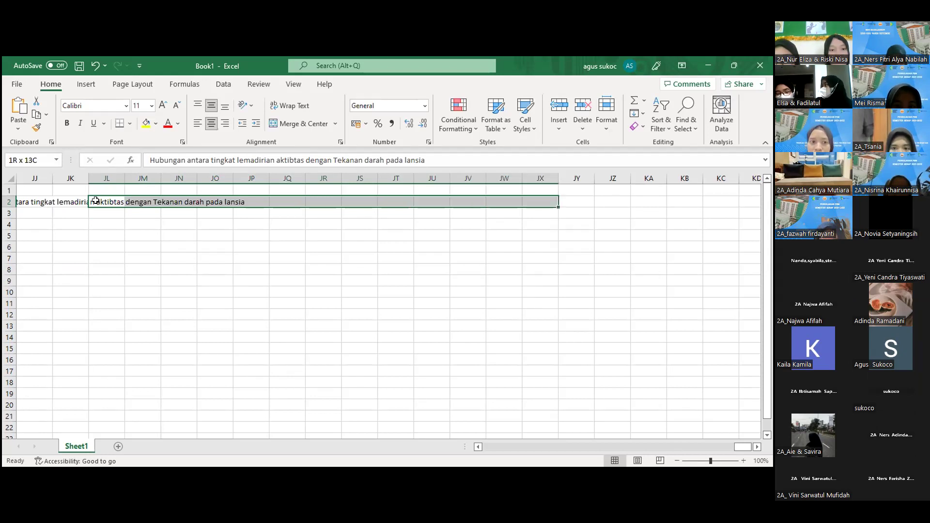
{"action": "left_click", "coordinate": [292, 123]}
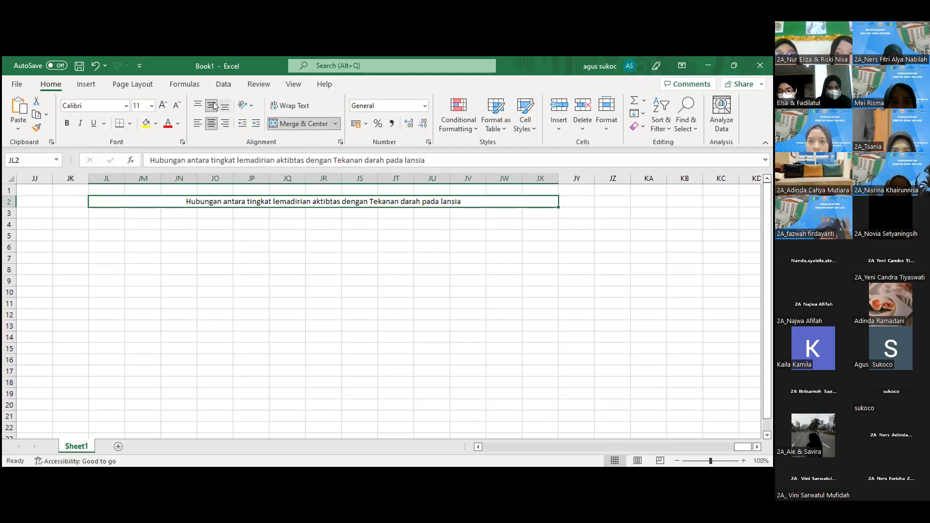
- Format the merged title in row 2 with font size 14 and bold
{"action": "left_click", "coordinate": [152, 106]}
{"action": "left_click", "coordinate": [151, 110]}
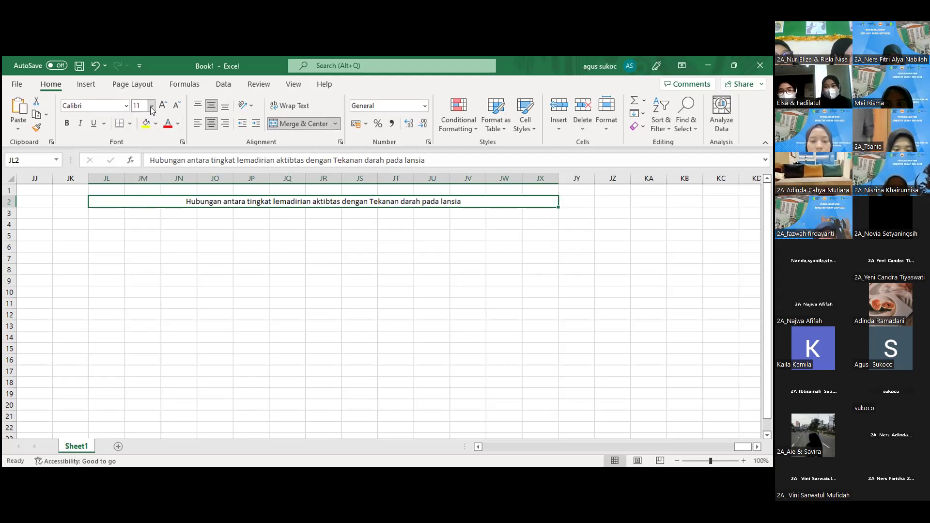
{"action": "left_click", "coordinate": [152, 109]}
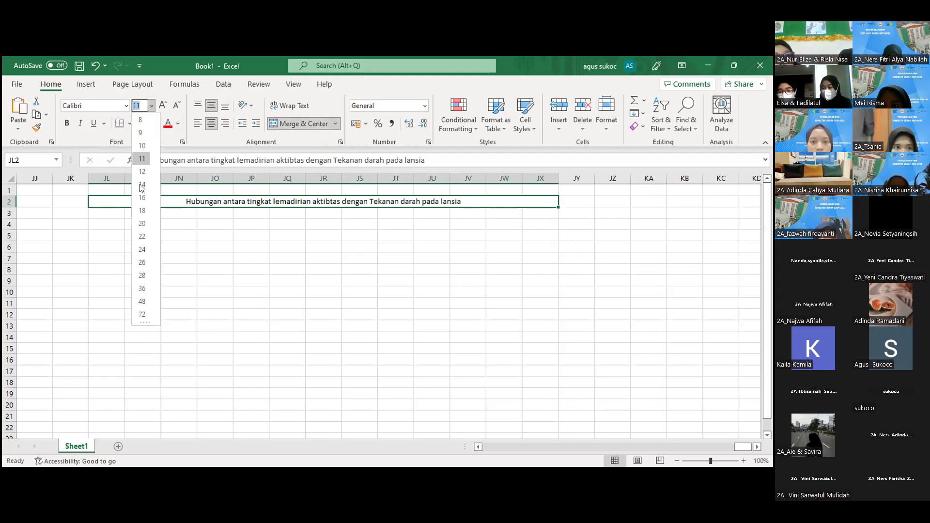
{"action": "left_click", "coordinate": [68, 127]}
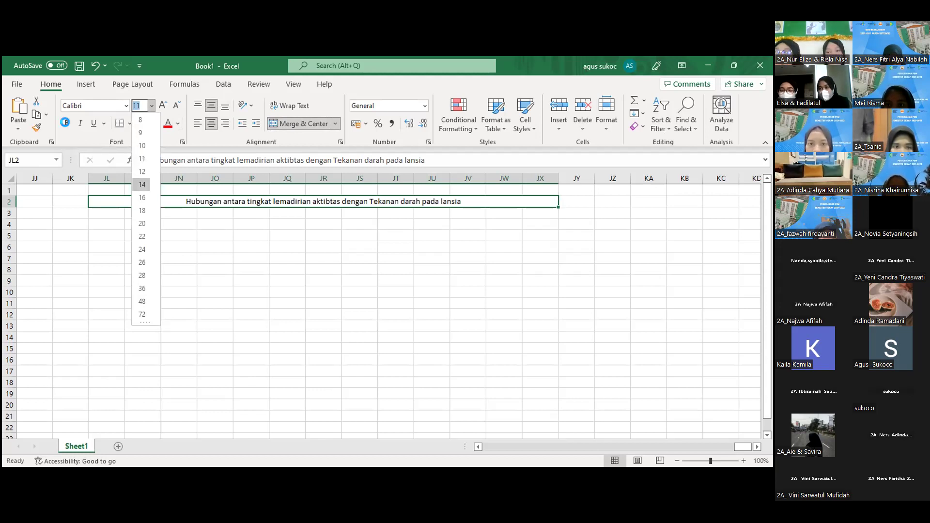
{"action": "left_click", "coordinate": [67, 127]}
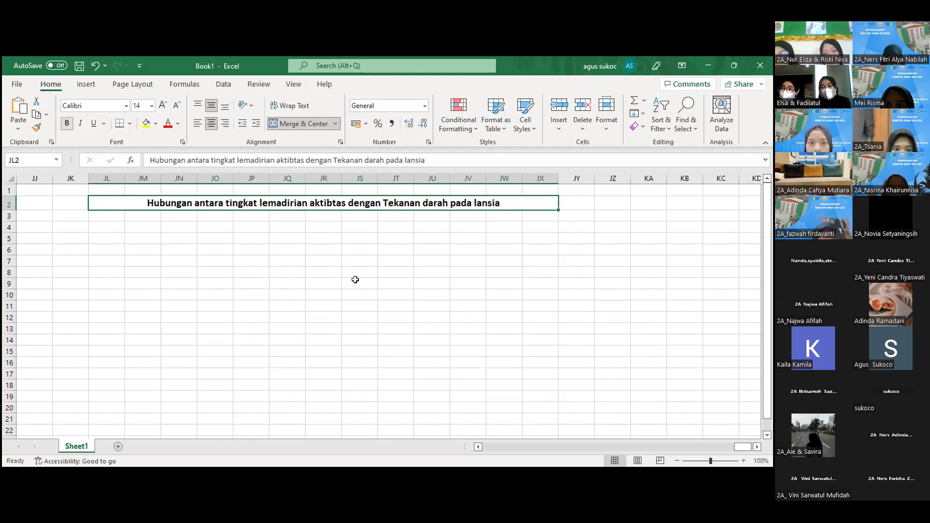
- Correct the misspelled word "lemadirian" in the title to "Kemandirian"
{"action": "left_click", "coordinate": [238, 159]}
{"action": "key", "text": "Delete"}
{"action": "type", "text": "Kema"}
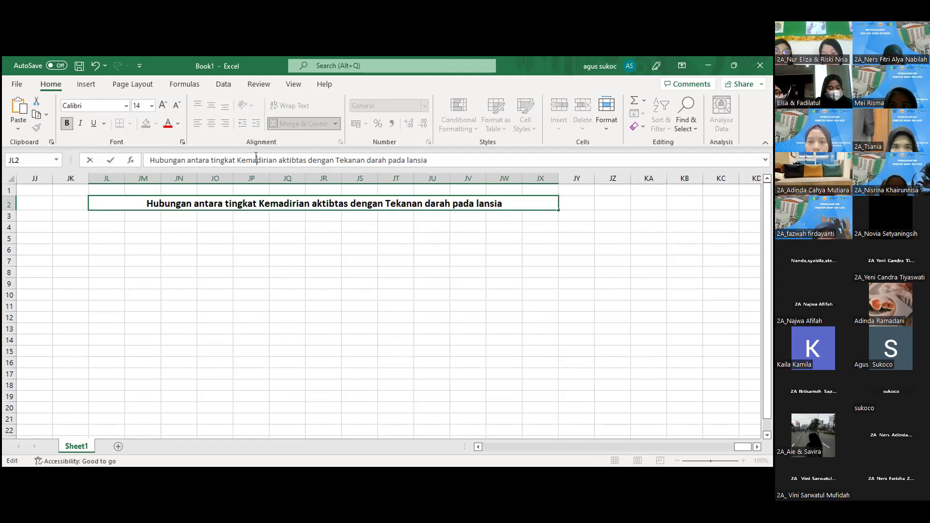
{"action": "type", "text": "n"}
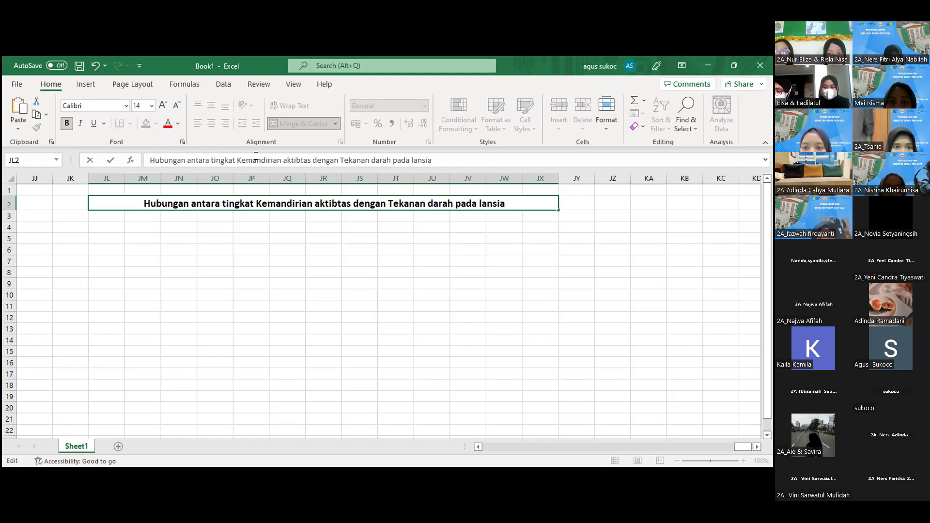
- Enter the column header "Kebersihan diri" in cell JL4 below the title
{"action": "left_click", "coordinate": [106, 225]}
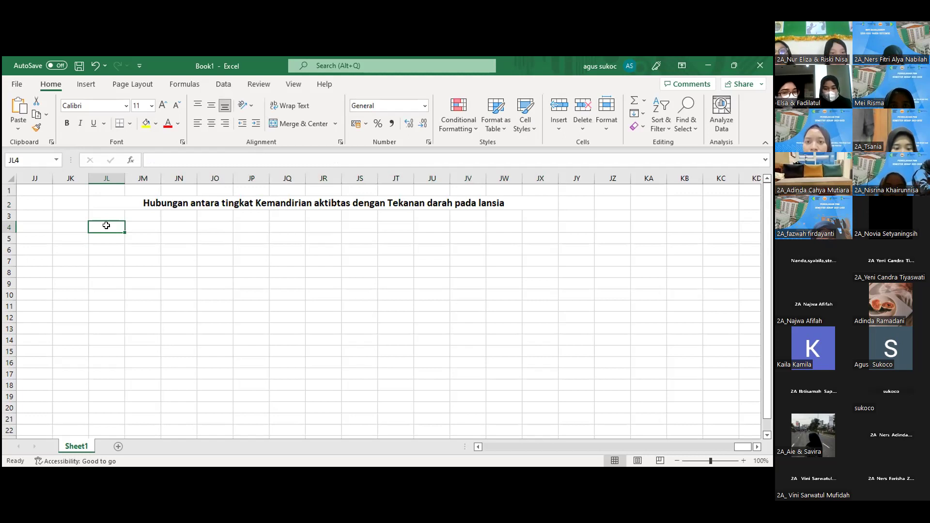
{"action": "type", "text": "Kebersu"}
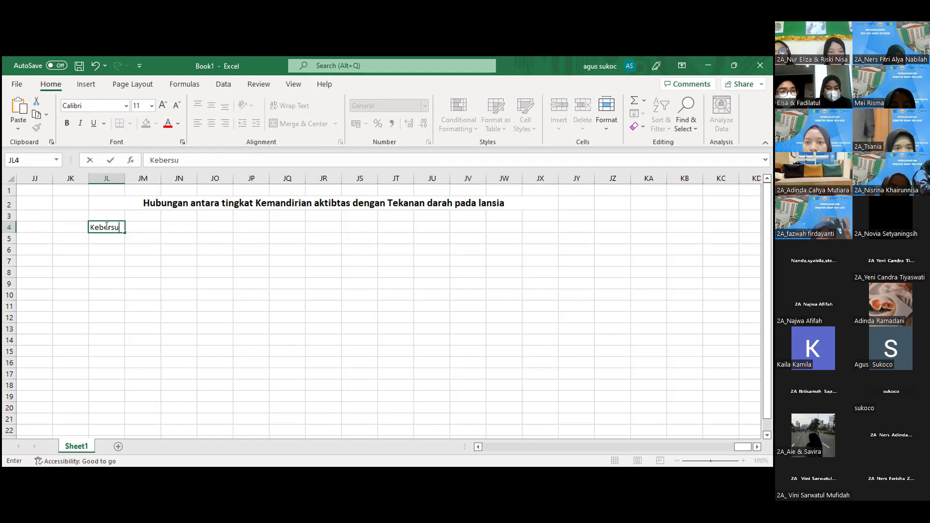
{"action": "key", "text": "BackSpace"}
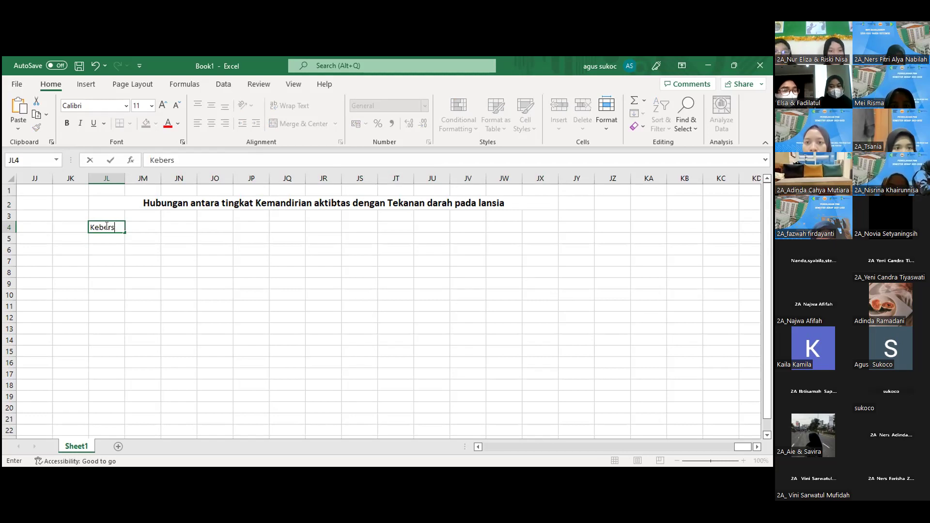
{"action": "type", "text": "iha"}
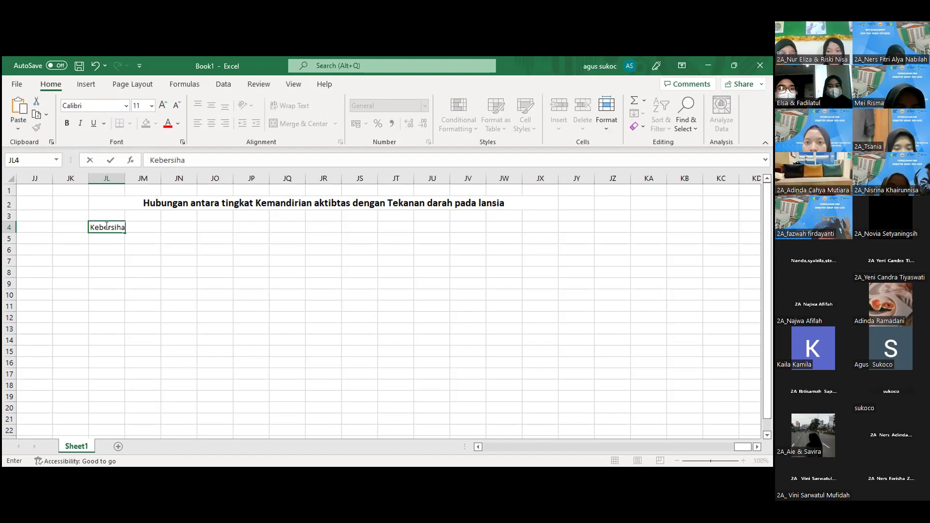
{"action": "type", "text": "n diri"}
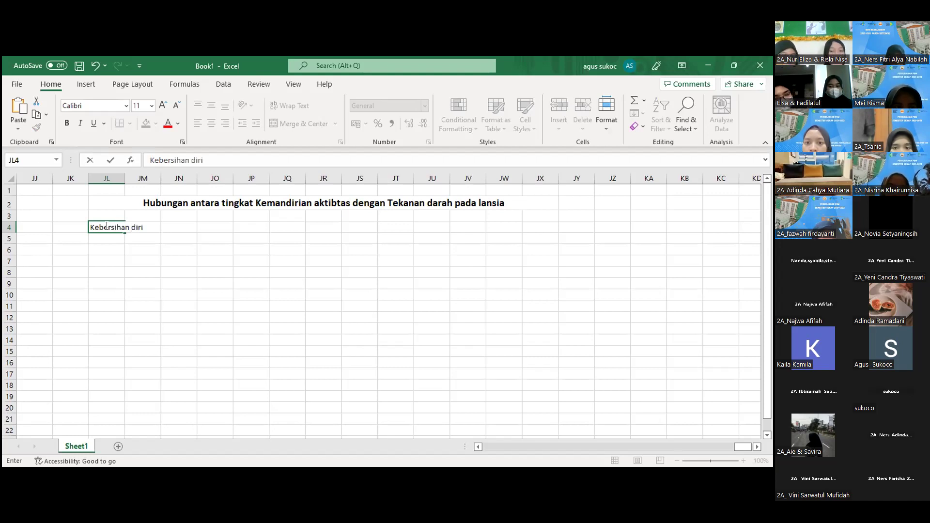
{"action": "key", "text": "Return"}
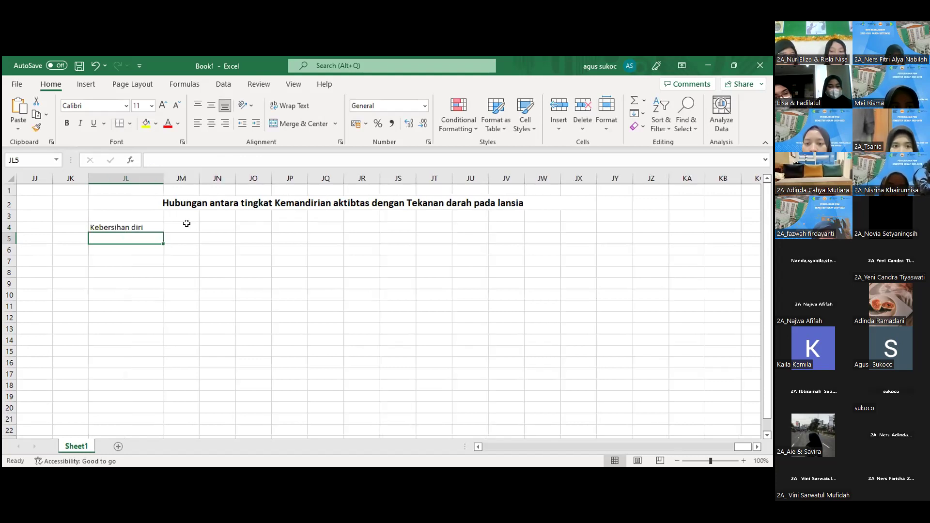
- Add the column headers "Makan" in cell JM4 and "Akvitas" in cell JN4
{"action": "left_click", "coordinate": [187, 224]}
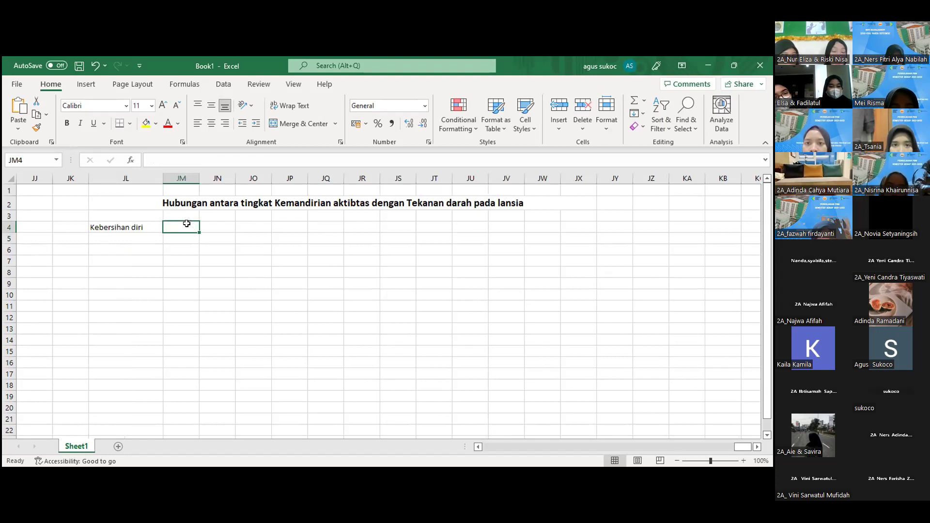
{"action": "type", "text": "M"}
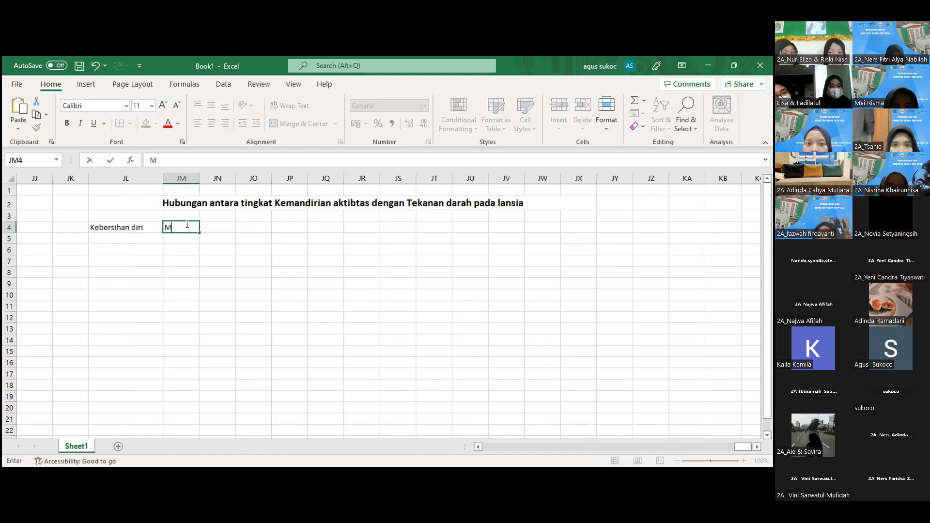
{"action": "type", "text": "akan"}
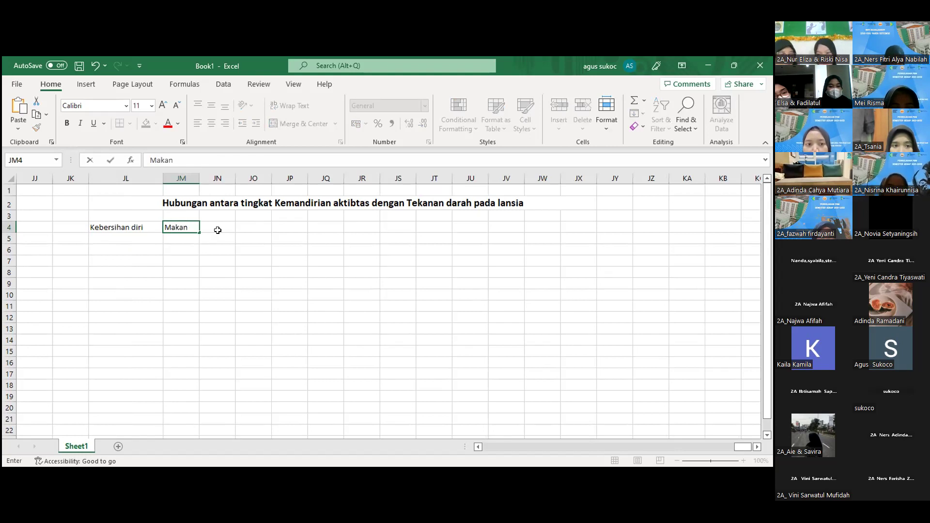
{"action": "left_click", "coordinate": [219, 225]}
{"action": "type", "text": "Akvitas"}
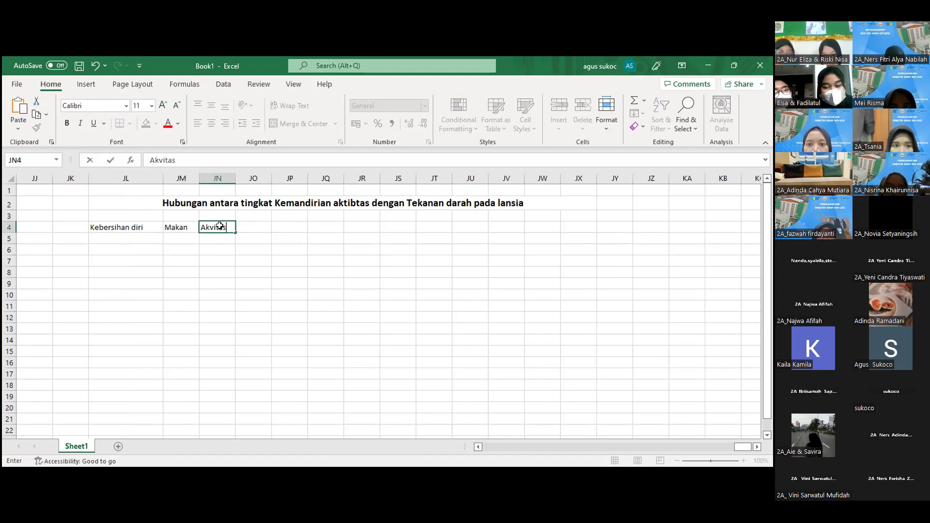
{"action": "key", "text": "Return"}
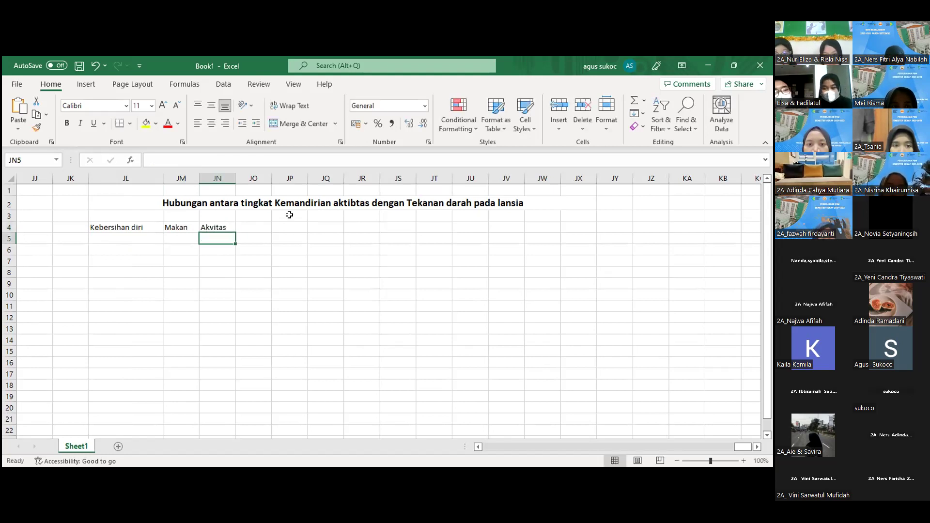
- Enter the column header "Istrahat" in cell JO4, beside the "Akvitas" header
{"action": "left_click", "coordinate": [262, 226]}
{"action": "type", "text": "I"}
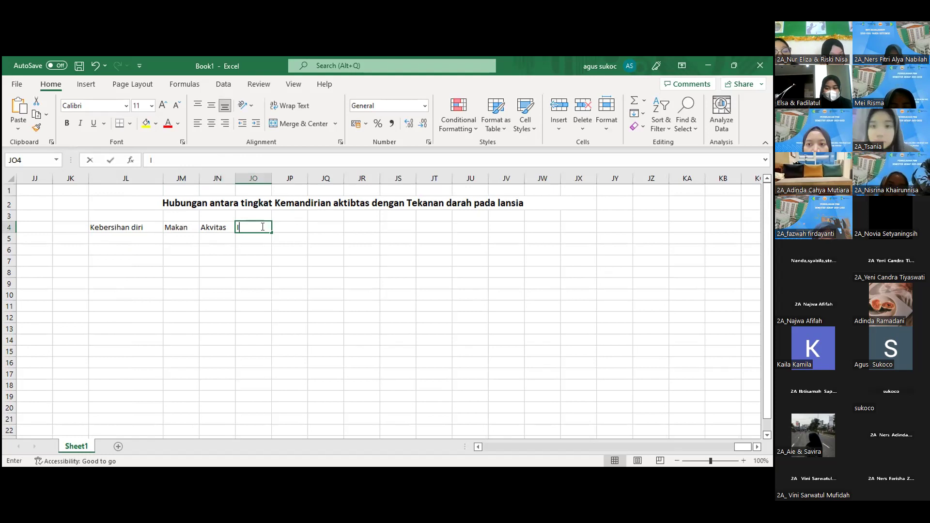
{"action": "type", "text": "strahat"}
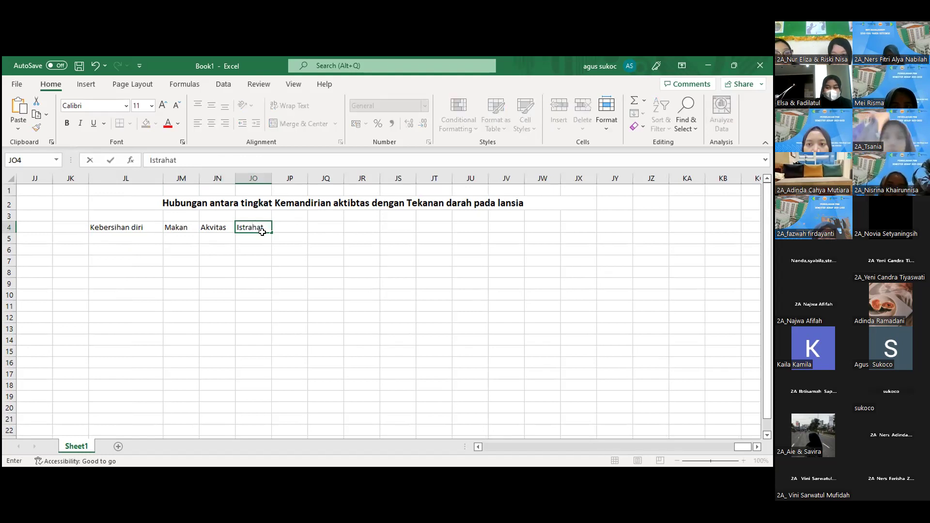
{"action": "left_click", "coordinate": [254, 270]}
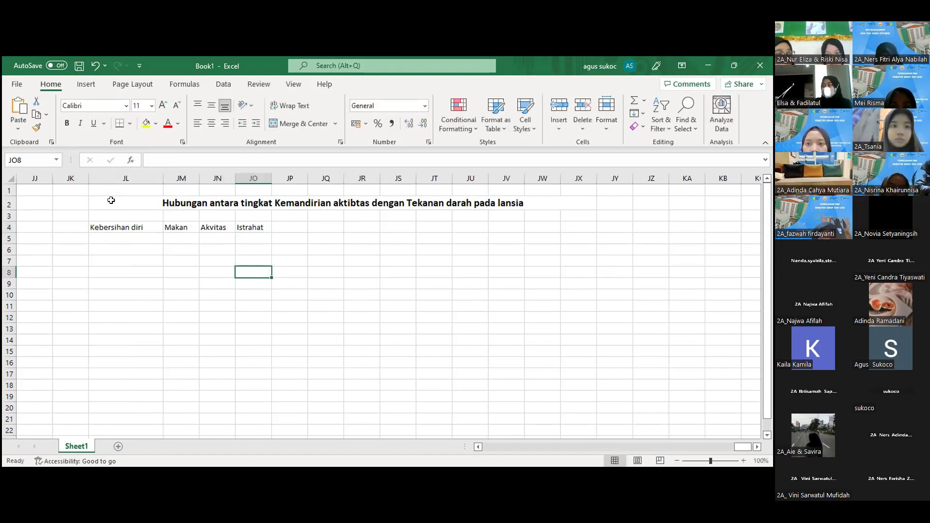
- Enter the group heading "Kamdirian" in cell JL3, above the "Kebersihan diri" header
{"action": "left_click", "coordinate": [120, 213]}
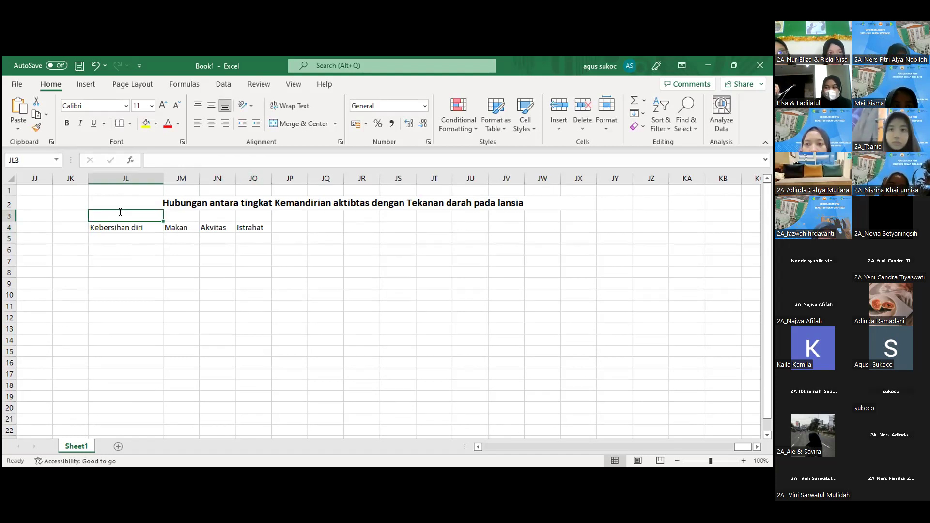
{"action": "type", "text": "Kamdirian"}
{"action": "key", "text": "F2"}
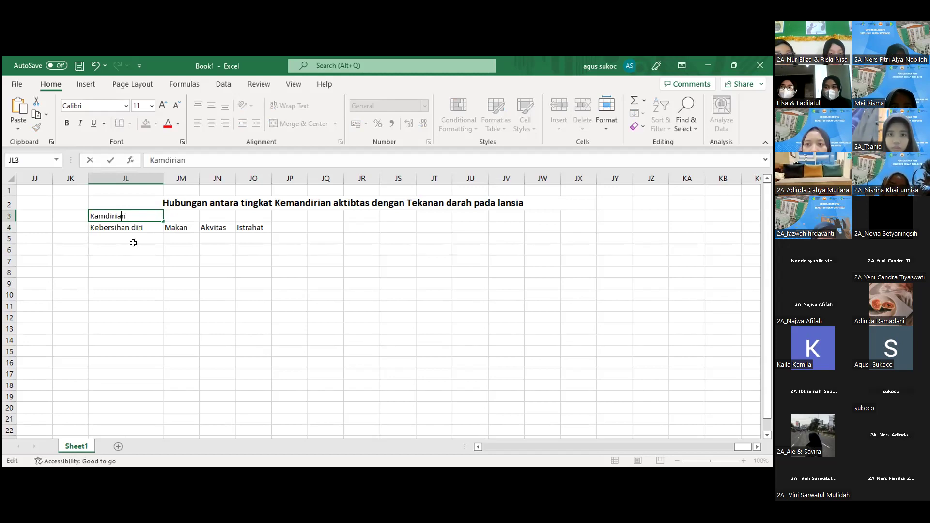
{"action": "key", "text": "Return"}
- Merge and center the "Kamdirian" heading across cells JL3 to JO3 and make it bold
{"action": "left_click", "coordinate": [110, 216]}
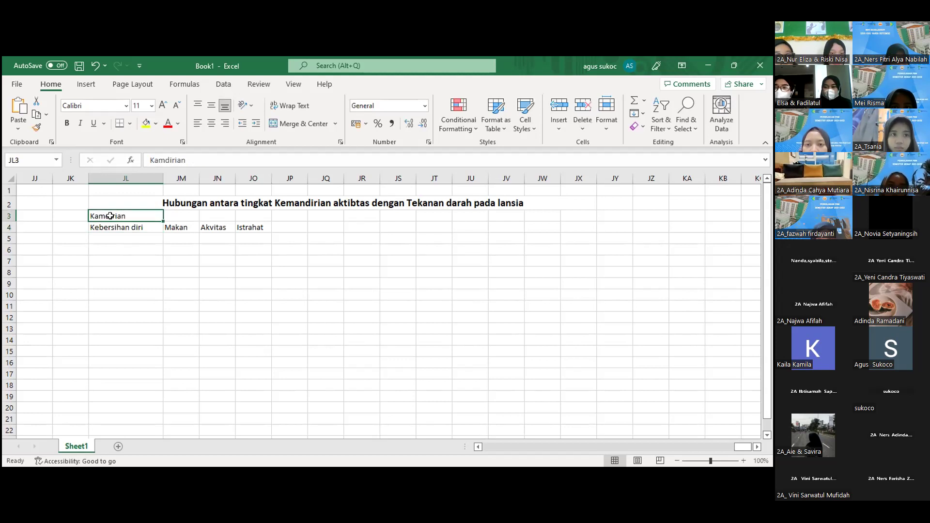
{"action": "key", "text": "shift+Right"}
{"action": "key", "text": "shift+Right"}
{"action": "key", "text": "shift+Right"}
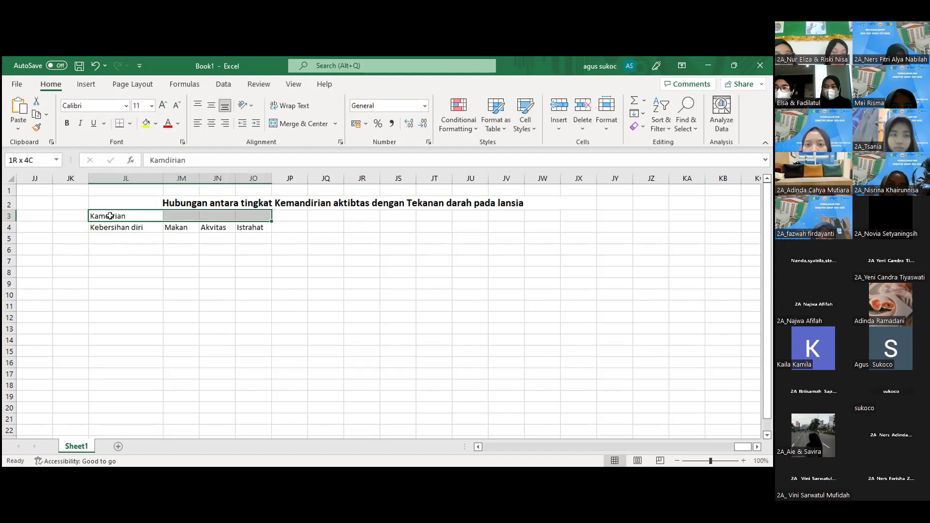
{"action": "left_click", "coordinate": [212, 127]}
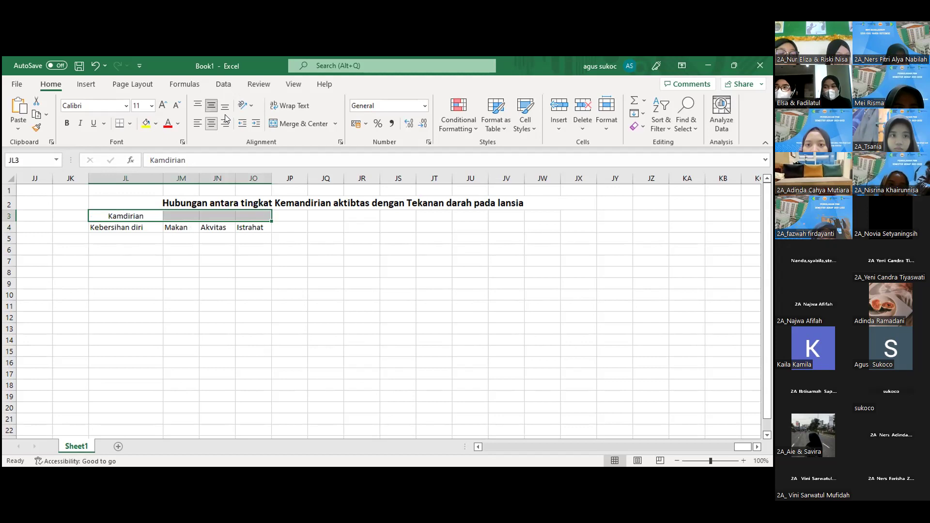
{"action": "key", "text": "alt+h"}
{"action": "key", "text": "m"}
{"action": "key", "text": "c"}
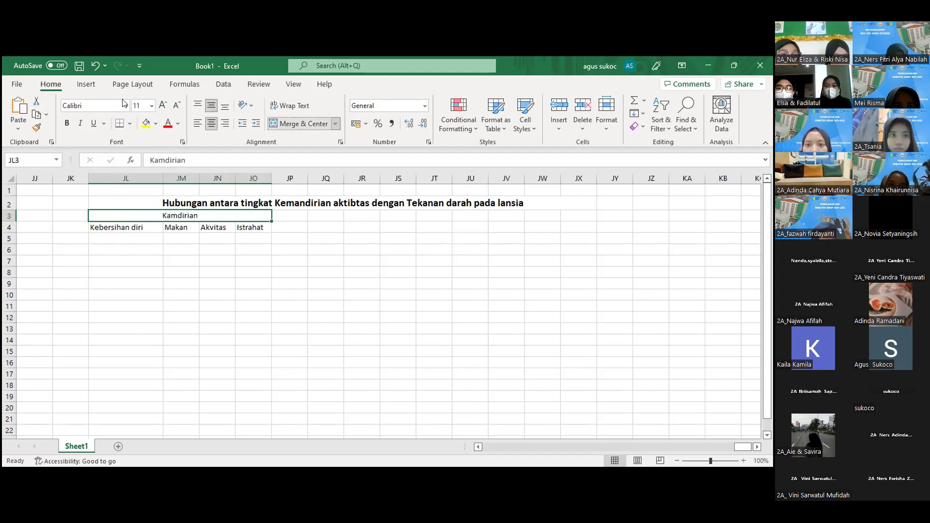
{"action": "left_click", "coordinate": [68, 124]}
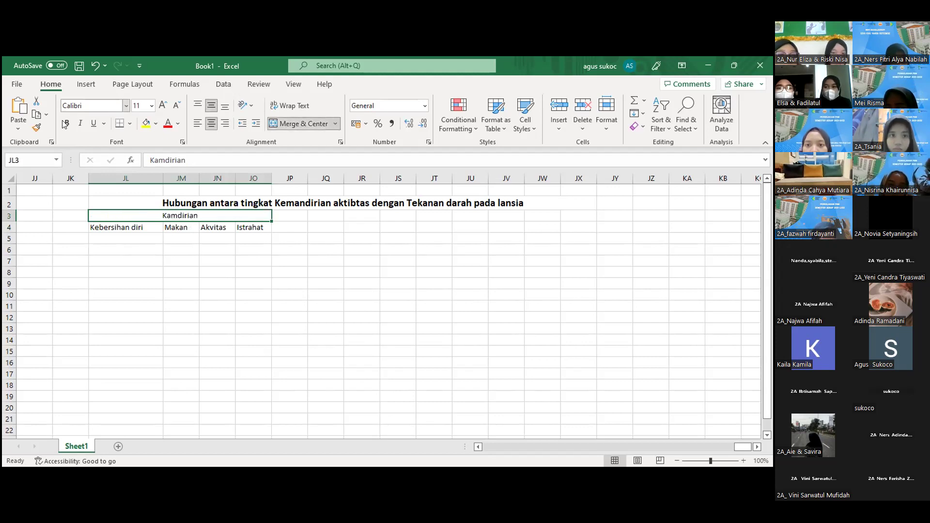
{"action": "left_click", "coordinate": [209, 281]}
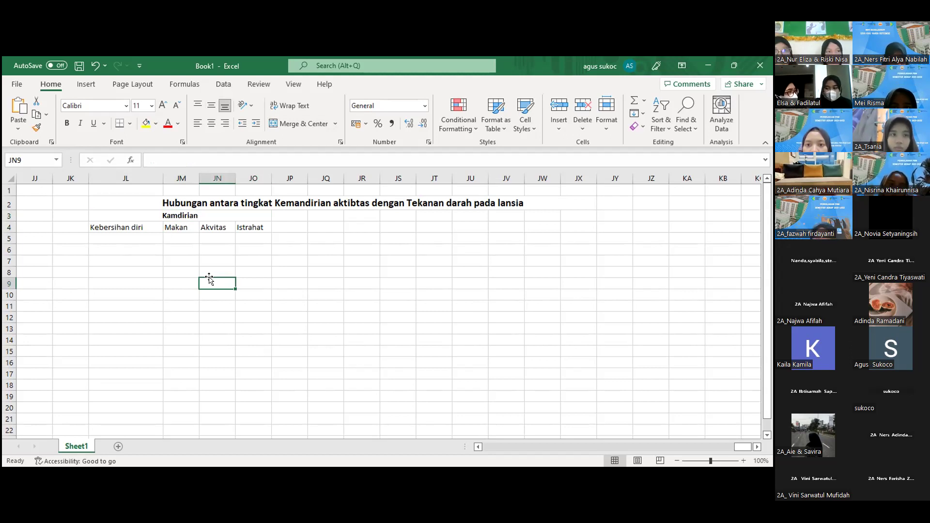
- Enter the heading "Tekanan Darah" in cell JR3, in the same row as the "Kamdirian" heading
{"action": "left_click", "coordinate": [360, 215]}
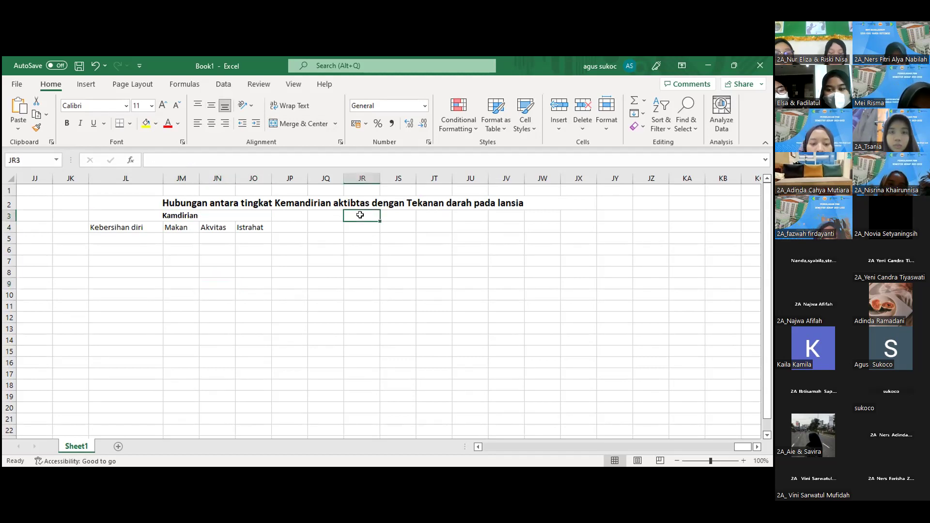
{"action": "type", "text": "Teka"}
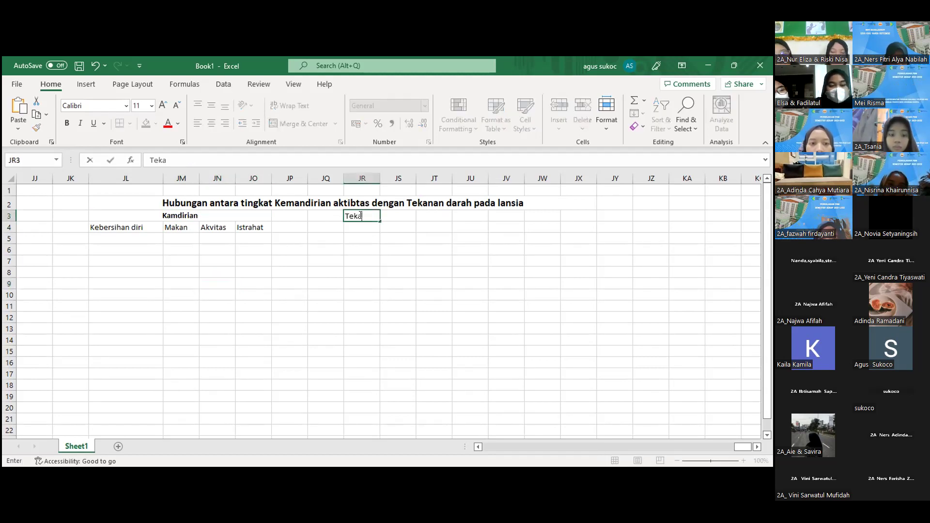
{"action": "type", "text": "nan D"}
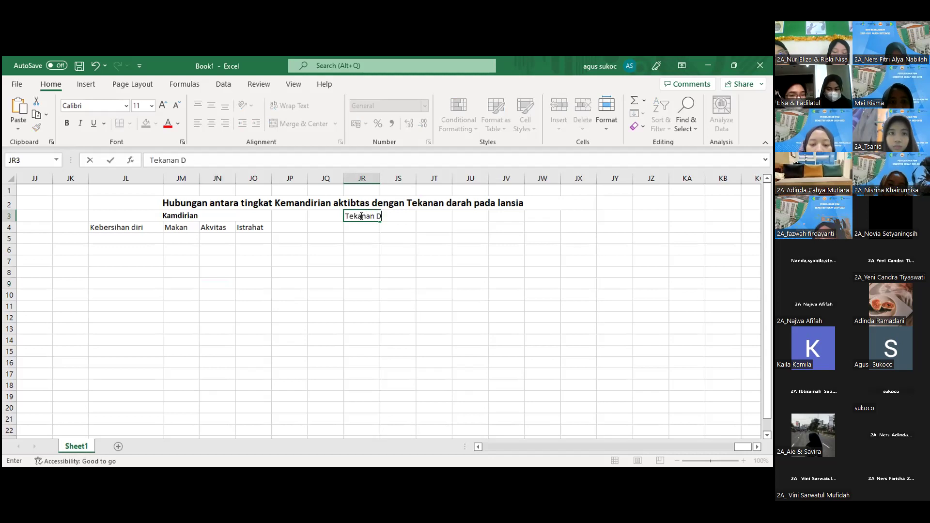
{"action": "type", "text": "arah"}
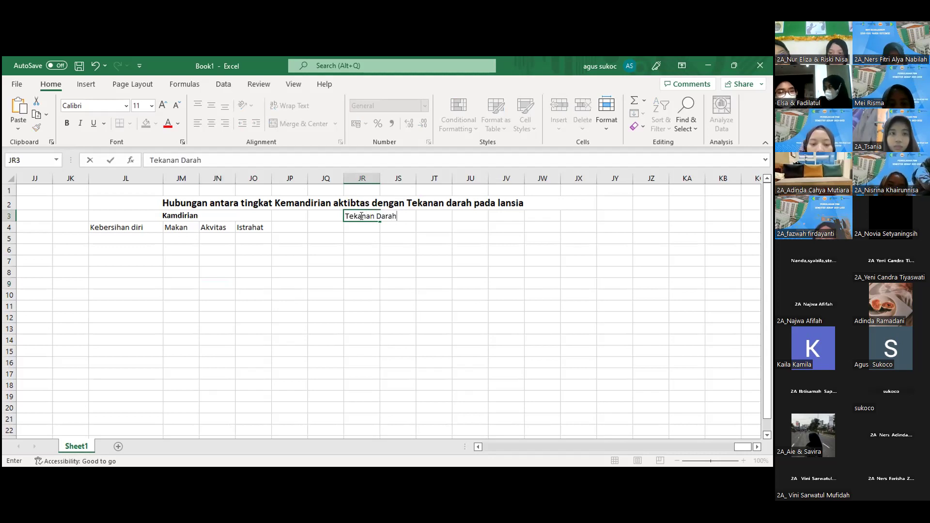
{"action": "key", "text": "Return"}
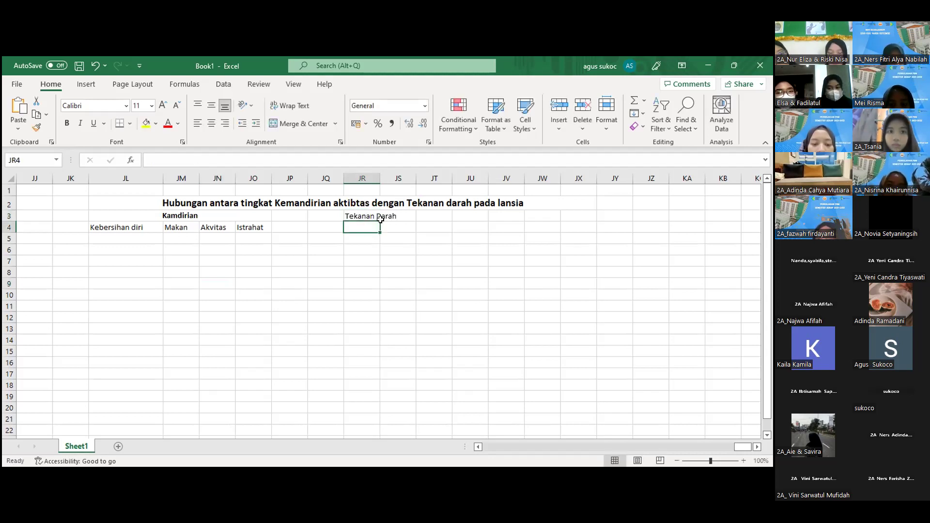
- Enter the blood pressure codes "3 = Normal" in cell JT3 and "2 = Diatas 120" in cell JT4
{"action": "left_click", "coordinate": [432, 213]}
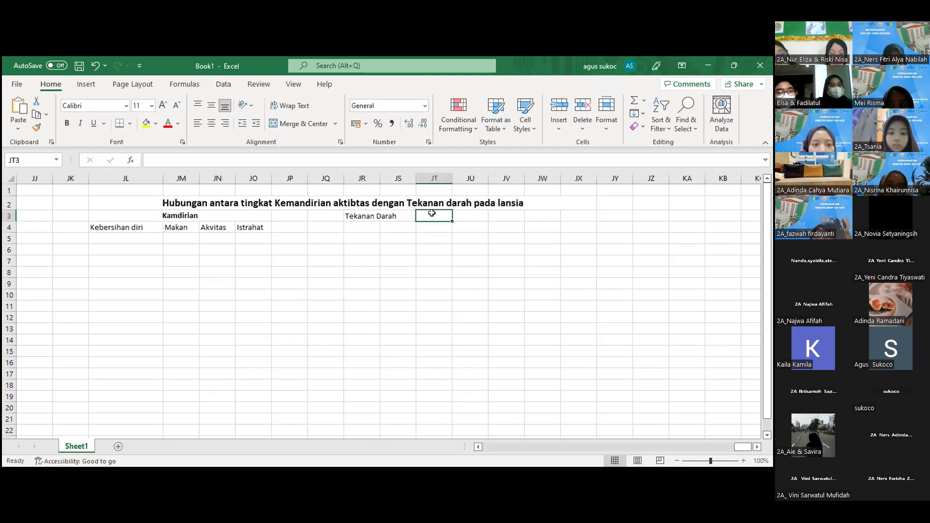
{"action": "type", "text": "3"}
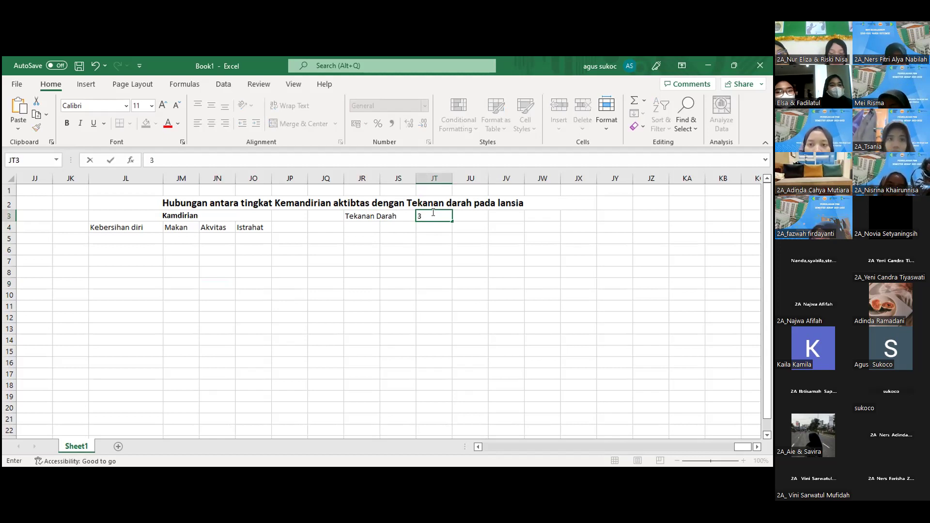
{"action": "type", "text": " = Normal"}
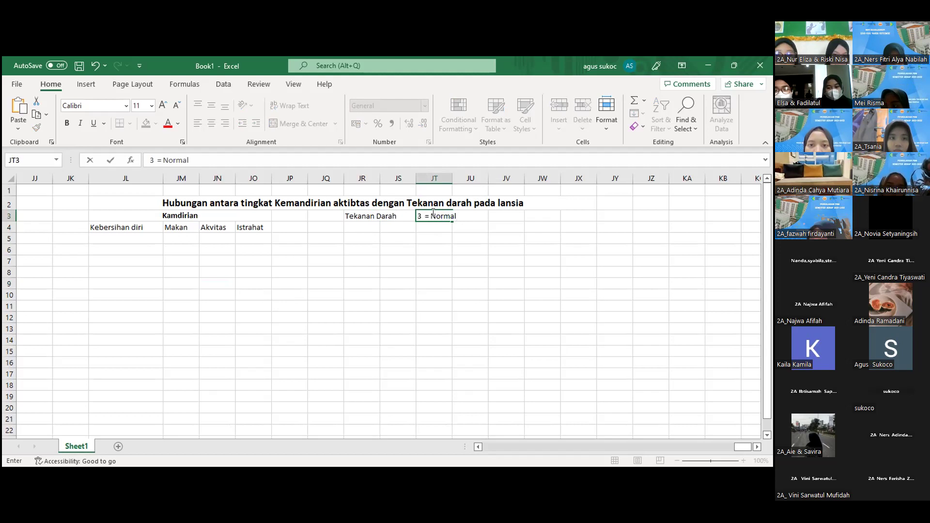
{"action": "key", "text": "Return"}
{"action": "type", "text": "2"}
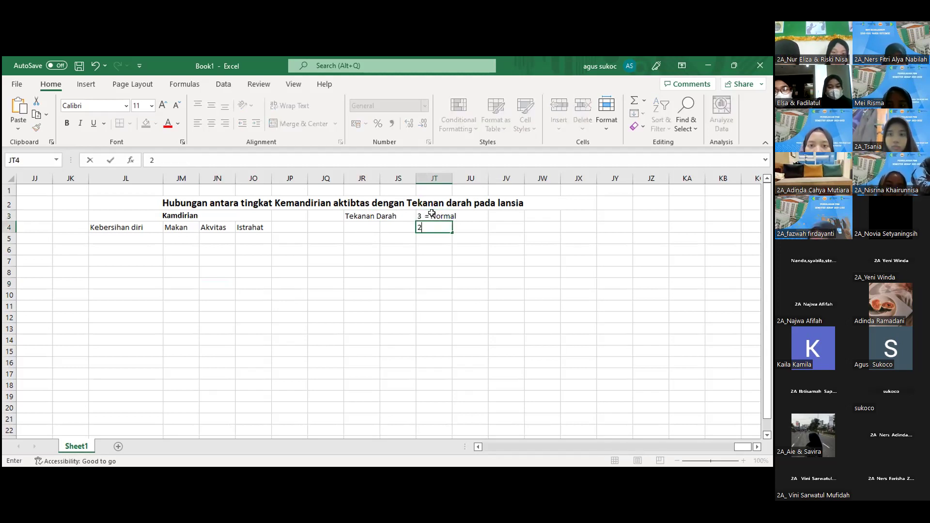
{"action": "type", "text": " ="}
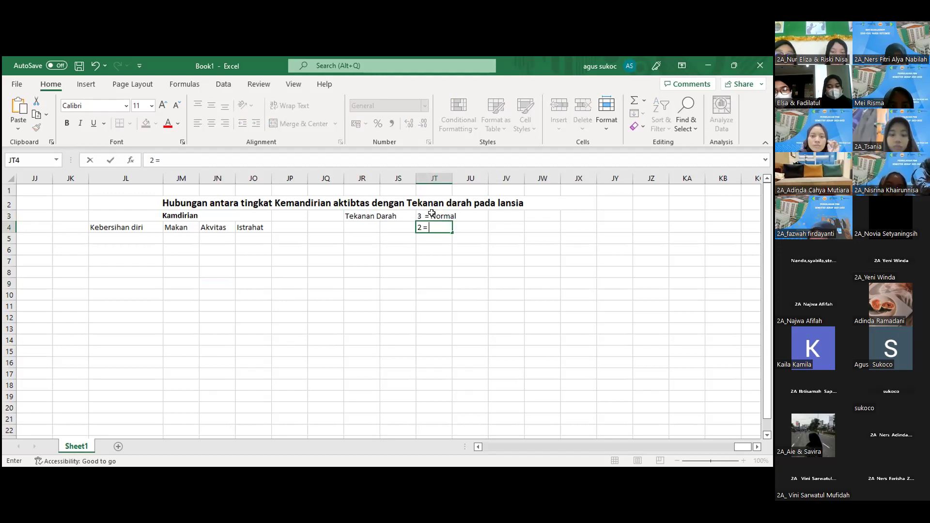
{"action": "type", "text": " Diatas"}
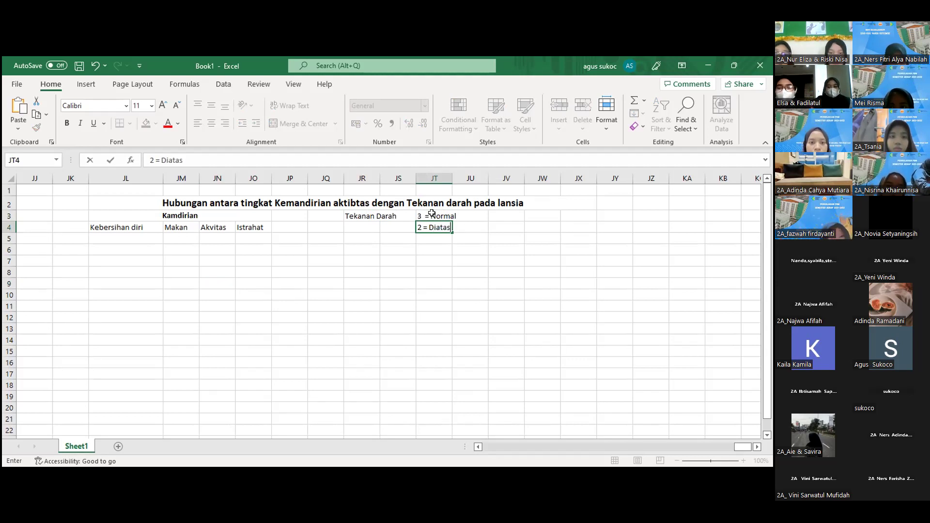
{"action": "type", "text": " 120"}
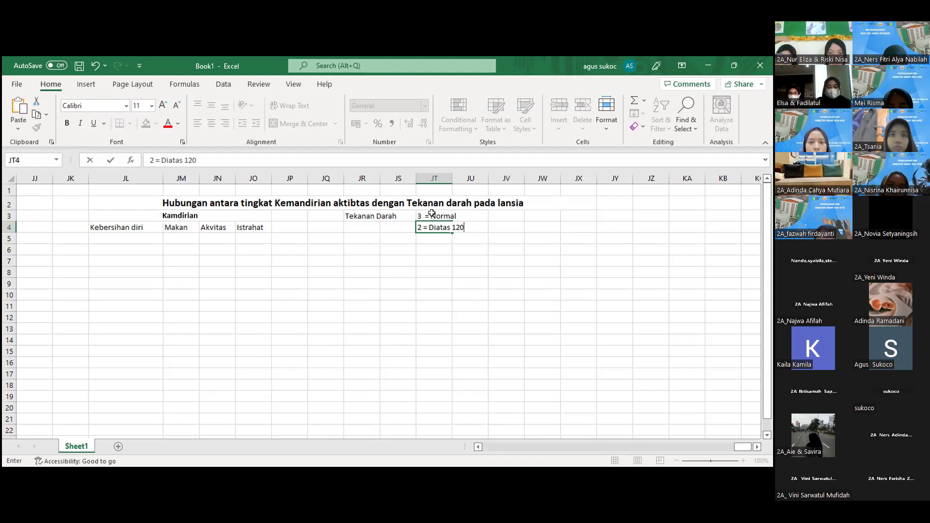
{"action": "key", "text": "Return"}
- Add the blood pressure code "1 = dibawah 120" in cell JT5, below the other two codes
{"action": "type", "text": "1"}
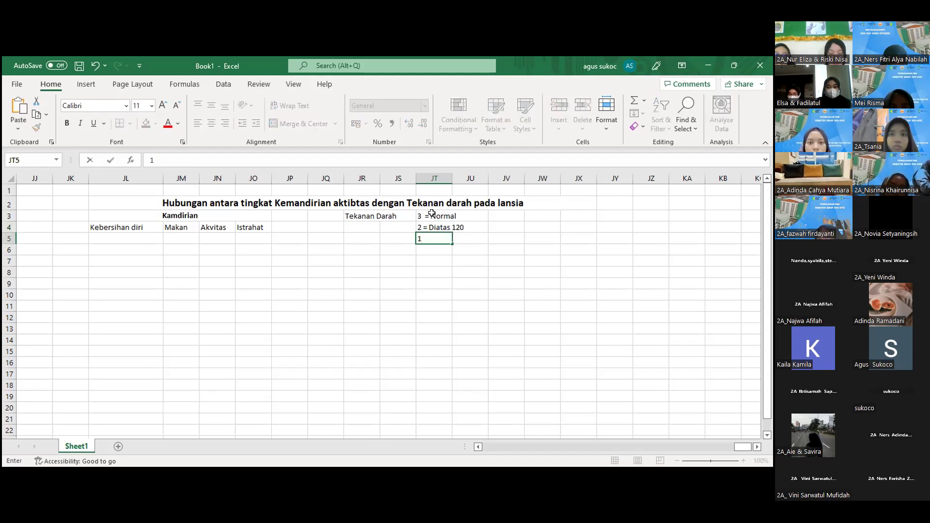
{"action": "type", "text": " = d"}
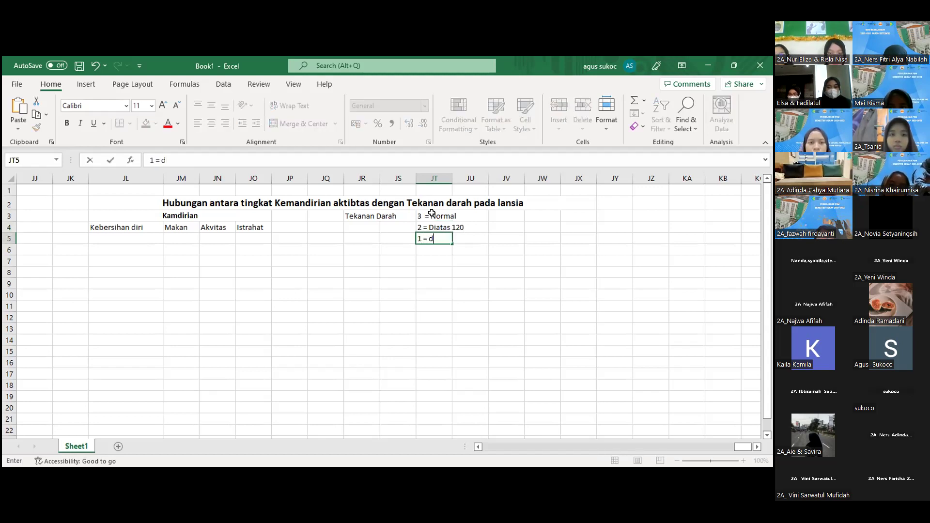
{"action": "type", "text": "ibawah"}
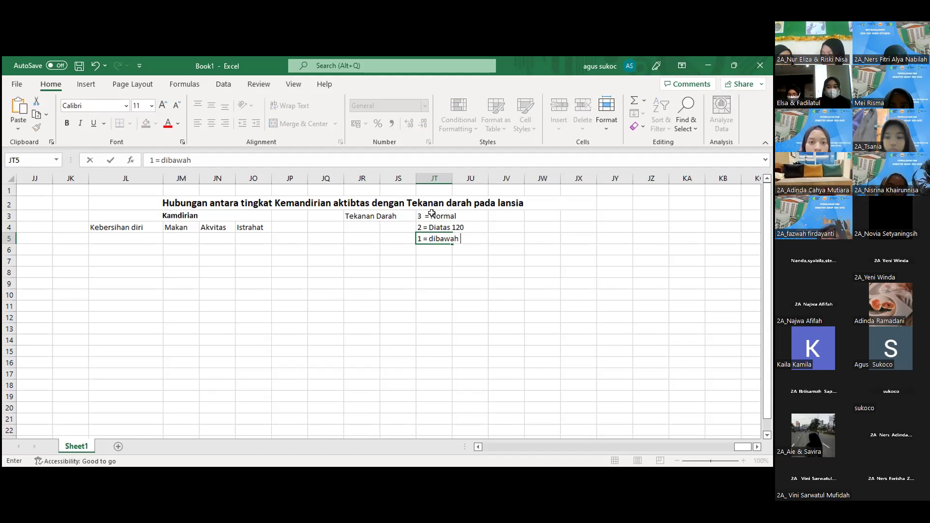
{"action": "type", "text": "120"}
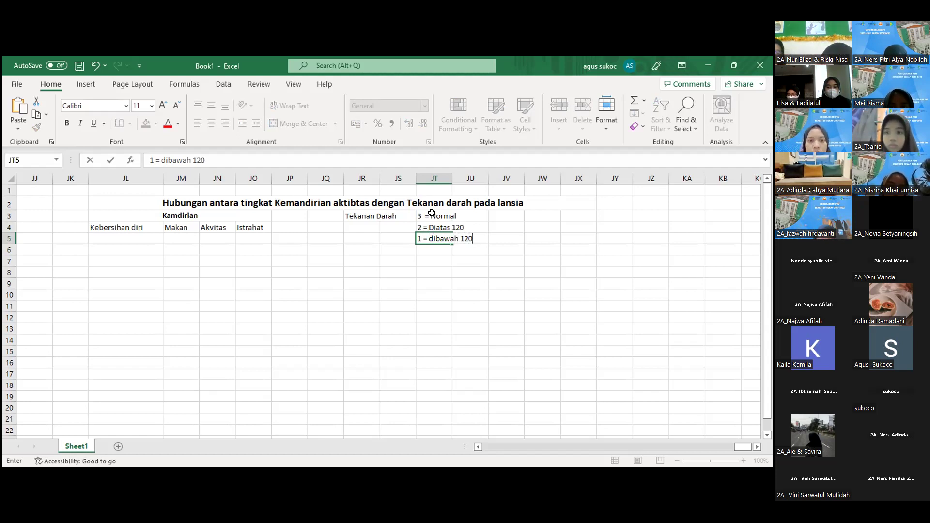
{"action": "key", "text": "Return"}
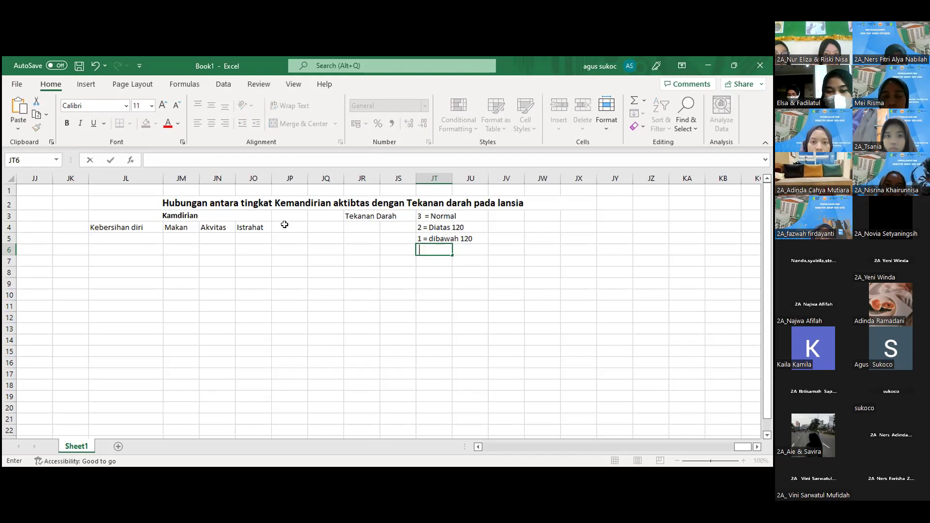
- Enter the column header "Tk Manmdiri" in cell JP4, beside the "Istrahat" header
{"action": "left_click", "coordinate": [286, 229]}
{"action": "type", "text": "T"}
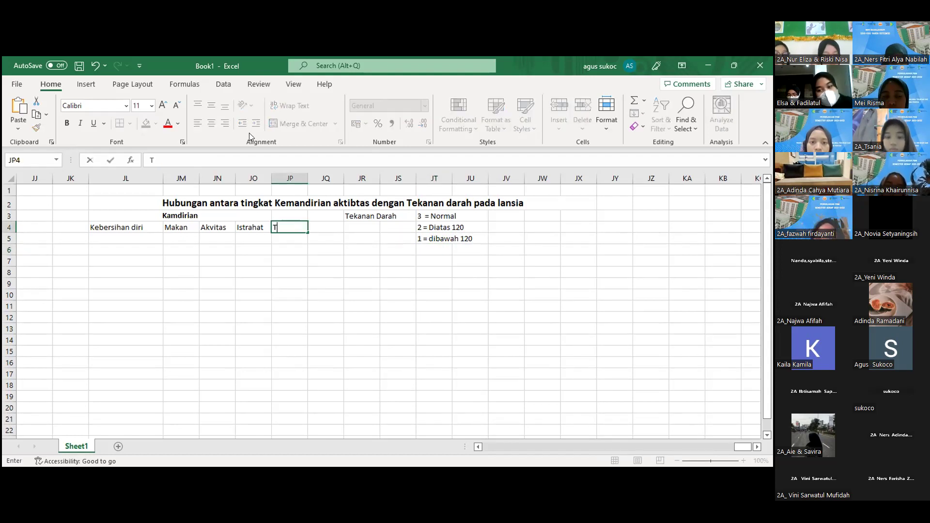
{"action": "type", "text": "k M"}
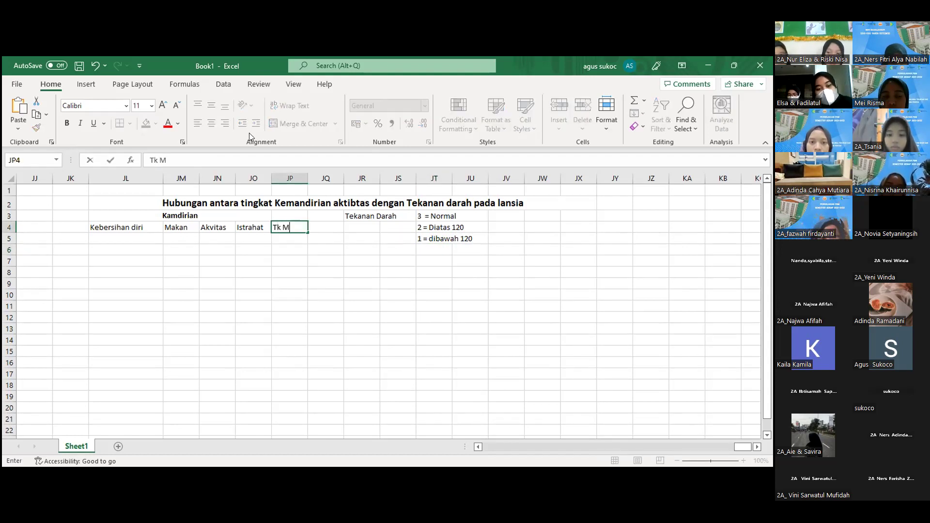
{"action": "type", "text": "anmdiri"}
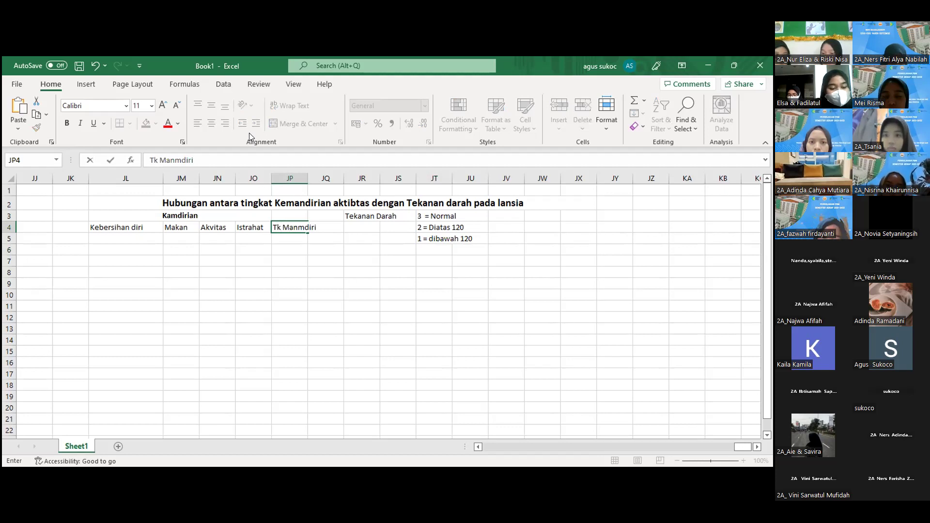
{"action": "key", "text": "Return"}
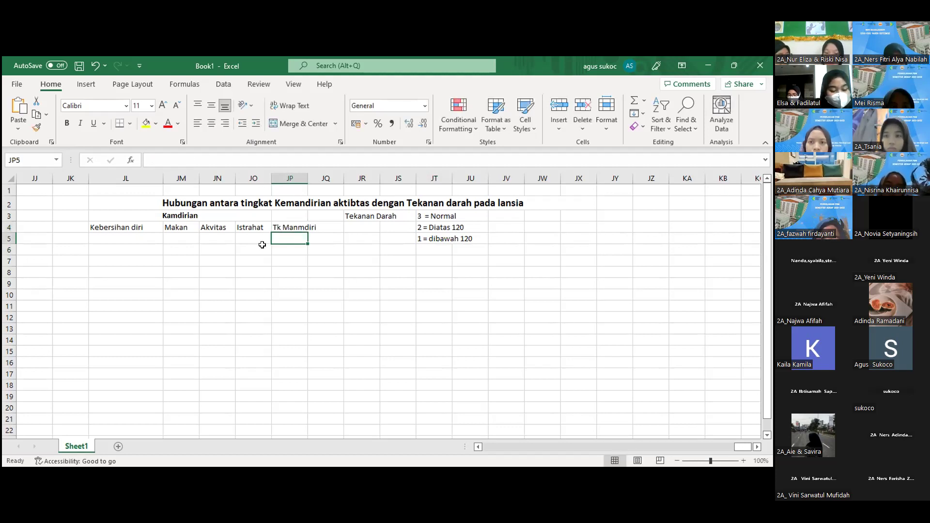
- Correct the column header in cell JP4 to "Tk Mandiri"
{"action": "left_click", "coordinate": [288, 227]}
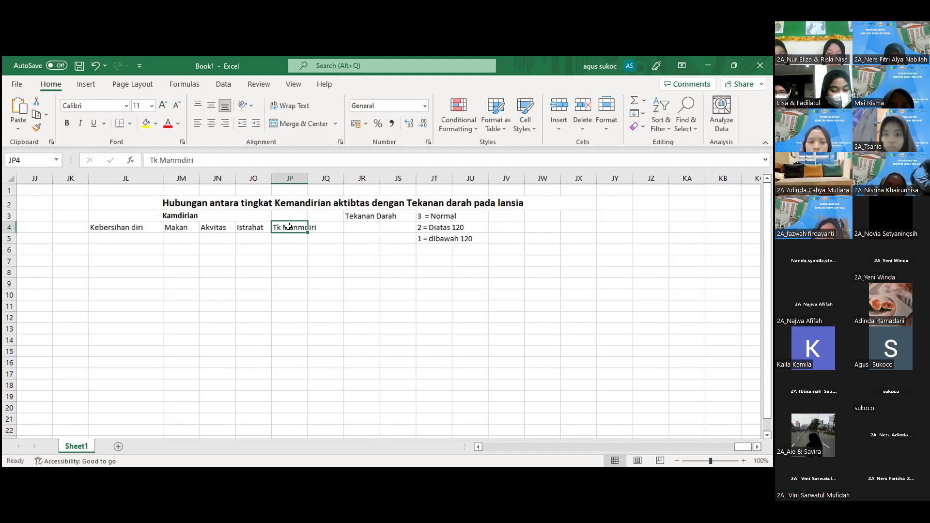
{"action": "left_click", "coordinate": [180, 160]}
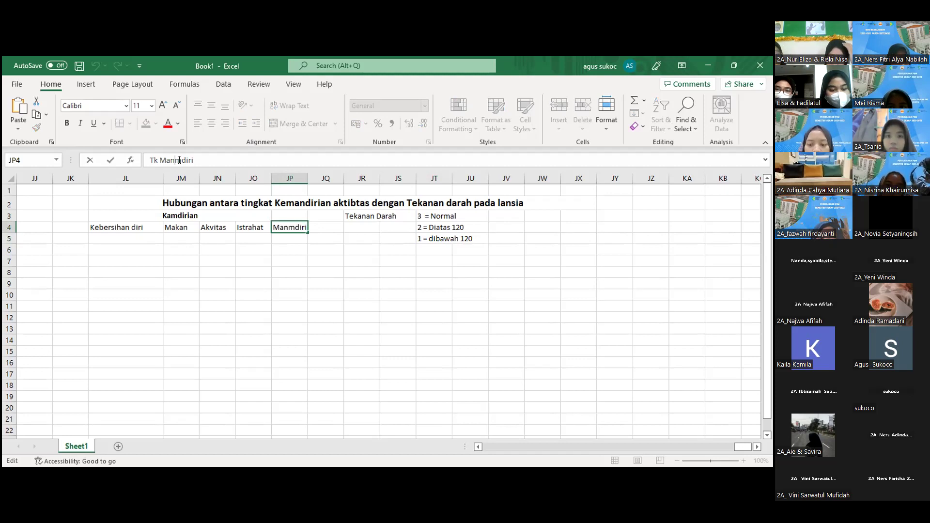
{"action": "key", "text": "BackSpace"}
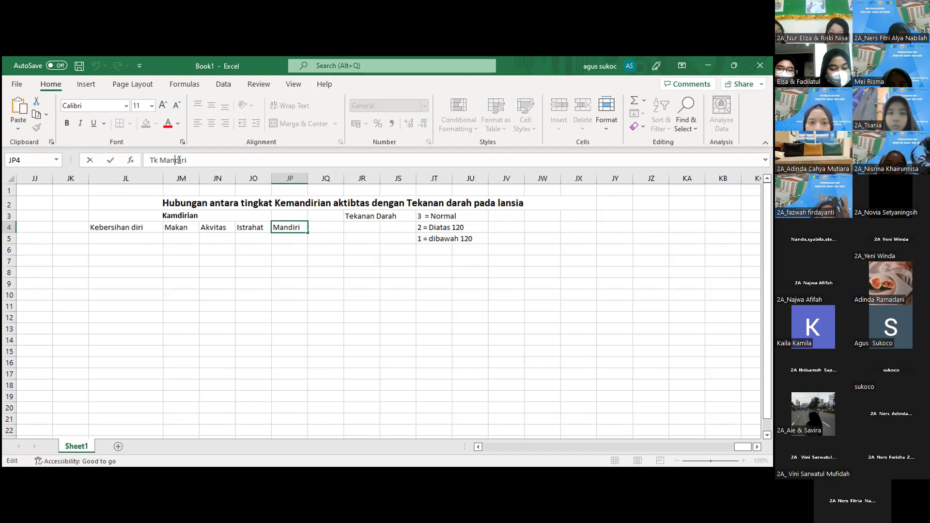
{"action": "key", "text": "Return"}
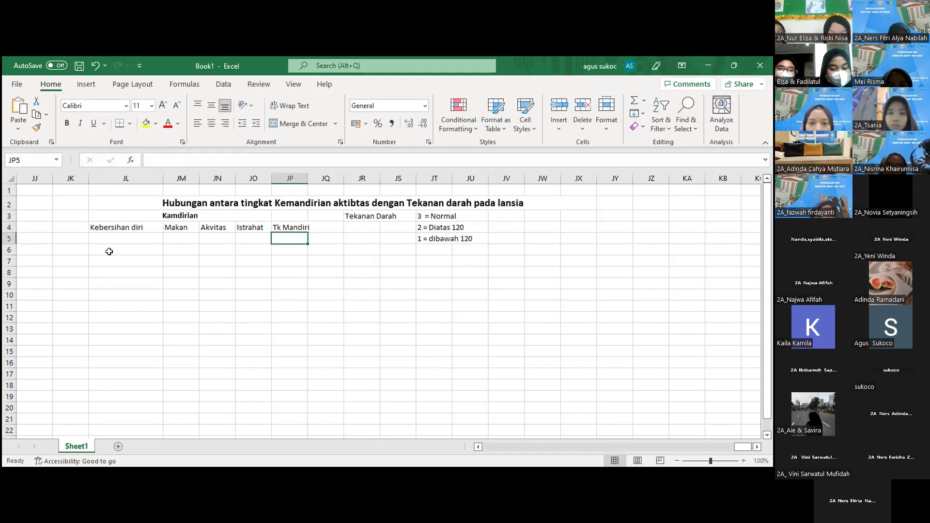
- Fill cells JL5 to JL8 under "Kebersihan diri" with the scores 5, 6, 4 and 3
{"action": "left_click", "coordinate": [135, 237]}
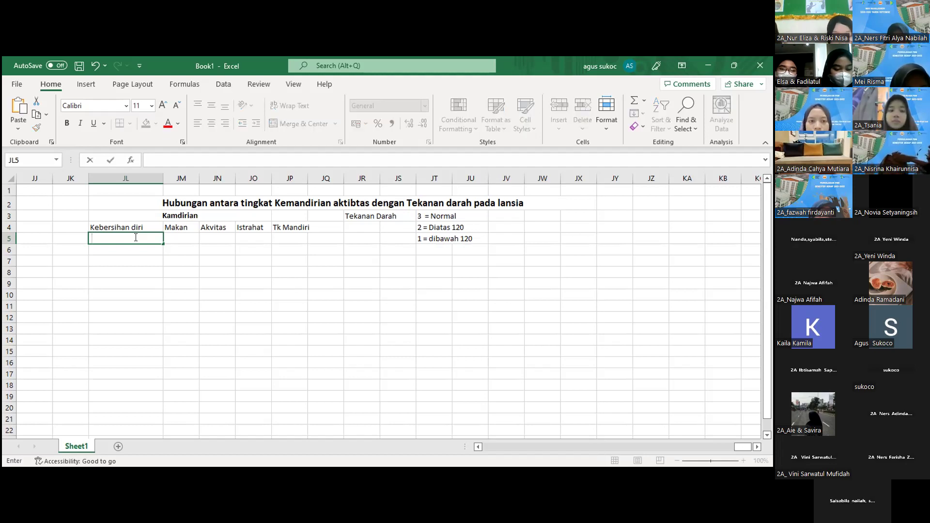
{"action": "type", "text": "5"}
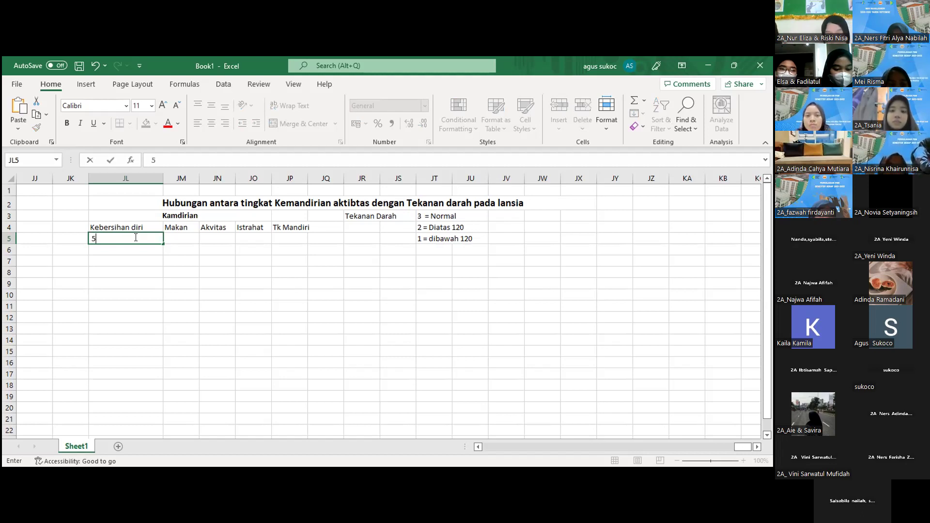
{"action": "key", "text": "Return"}
{"action": "type", "text": "6"}
{"action": "key", "text": "Return"}
{"action": "type", "text": "4"}
{"action": "key", "text": "Return"}
{"action": "type", "text": "3"}
{"action": "key", "text": "Return"}
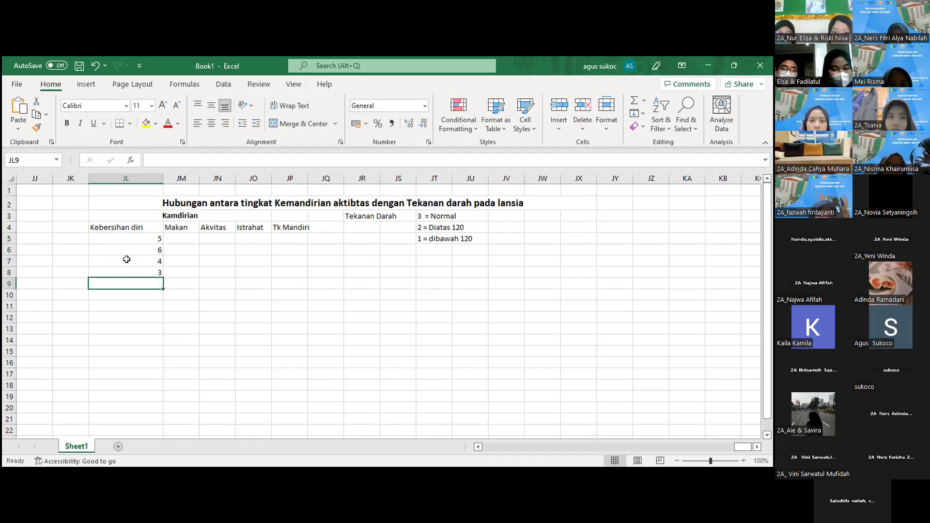
- Fill cells JM5 to JM8 under "Makan" with the scores 2, 4, 3 and 1
{"action": "left_click", "coordinate": [180, 240]}
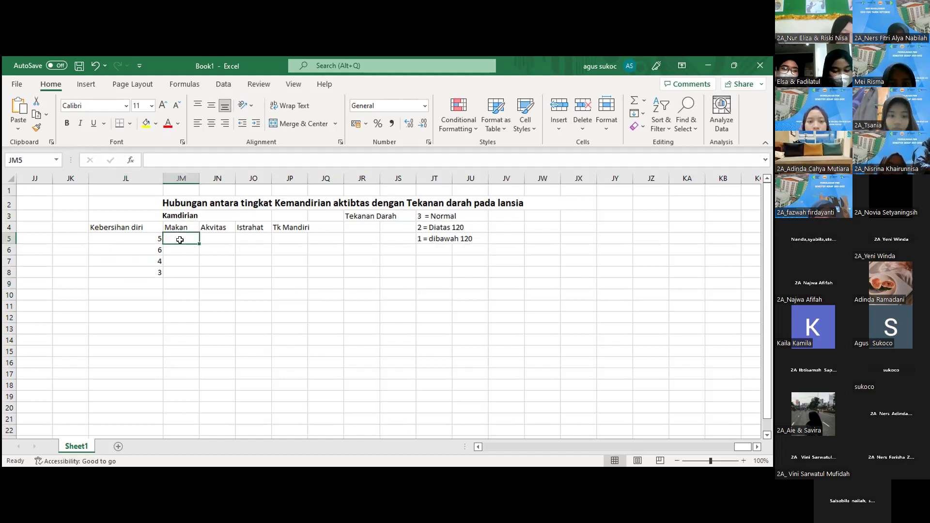
{"action": "type", "text": "2"}
{"action": "key", "text": "Return"}
{"action": "type", "text": "4"}
{"action": "key", "text": "Return"}
{"action": "type", "text": "3"}
{"action": "key", "text": "Return"}
{"action": "type", "text": "1"}
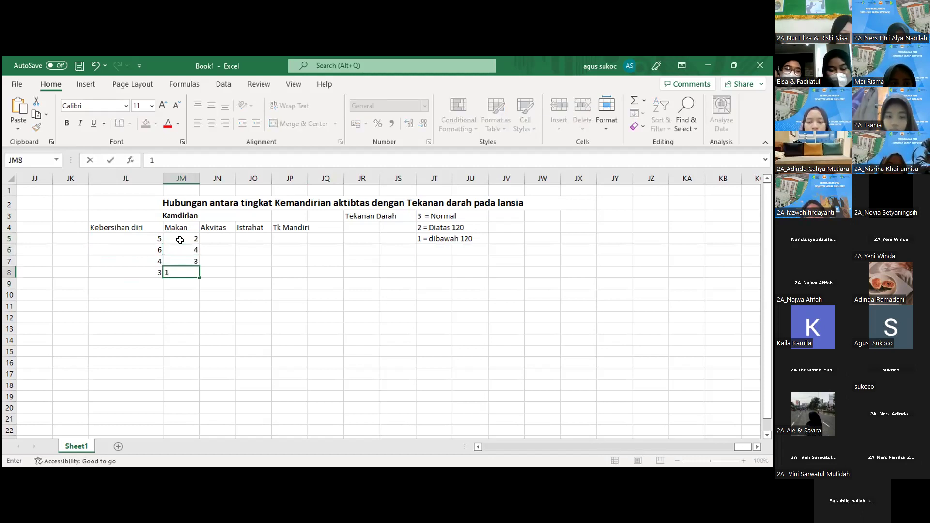
{"action": "key", "text": "Return"}
{"action": "type", "text": "1"}
{"action": "key", "text": "Escape"}
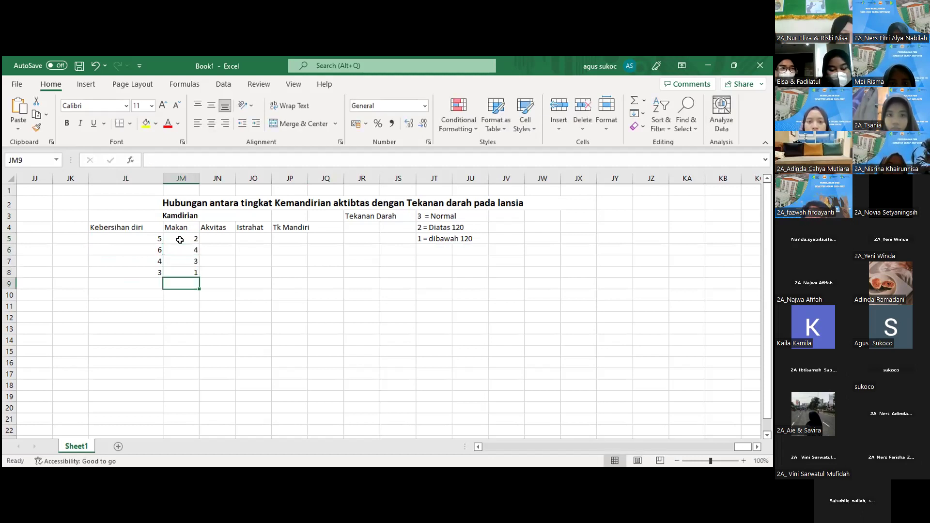
- Enter the column header "Responden" in cell JK4, beside the "Kebersihan diri" header
{"action": "left_click", "coordinate": [65, 226]}
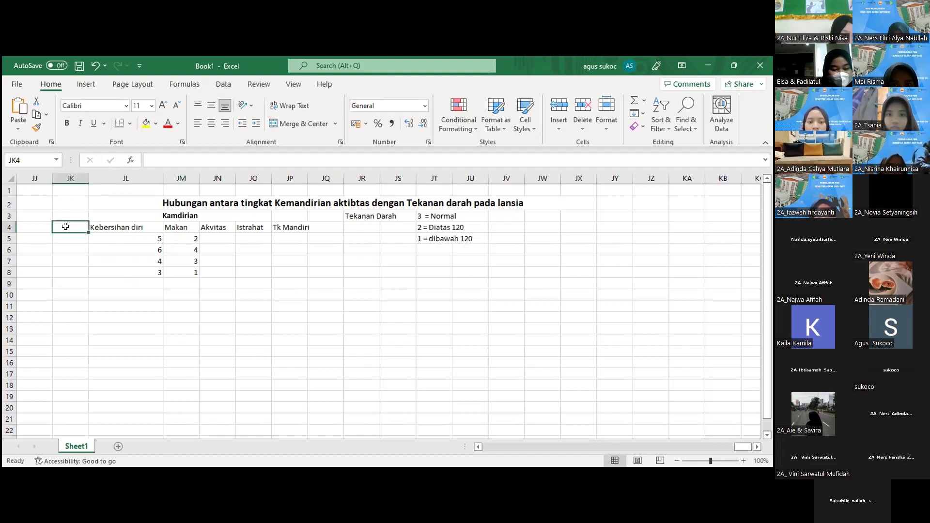
{"action": "type", "text": "Respo"}
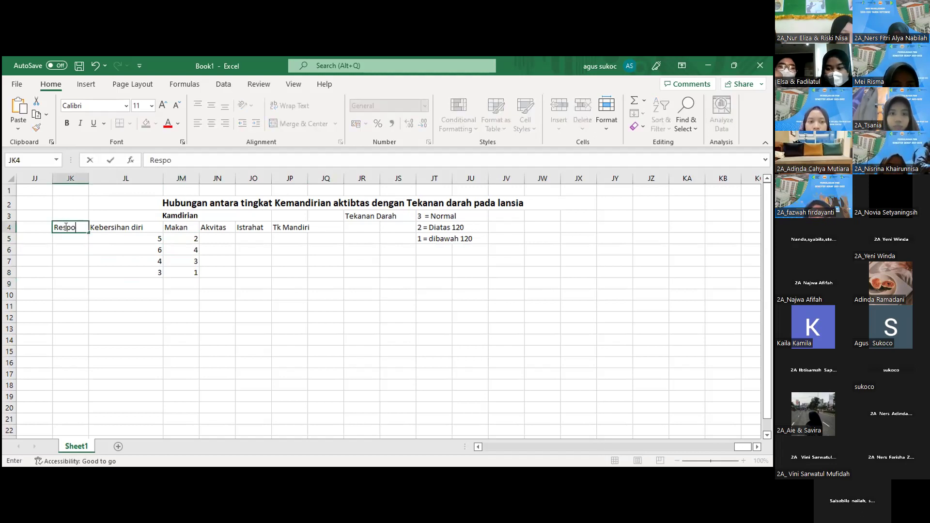
{"action": "type", "text": "nden"}
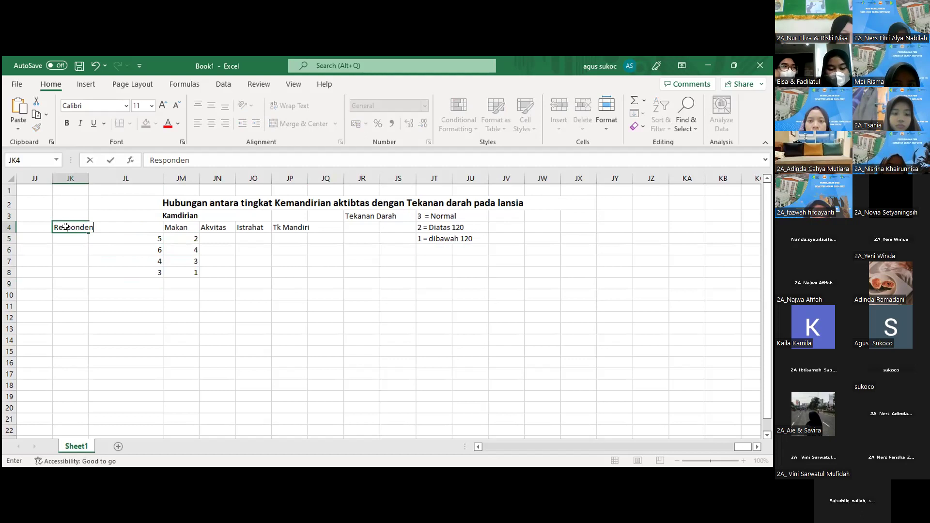
{"action": "key", "text": "Return"}
- Enter the respondent labels "R1" in cell JK4 and "R2" in cell JK5
{"action": "left_click_drag", "start_coordinate": [65, 228], "coordinate": [65, 237]}
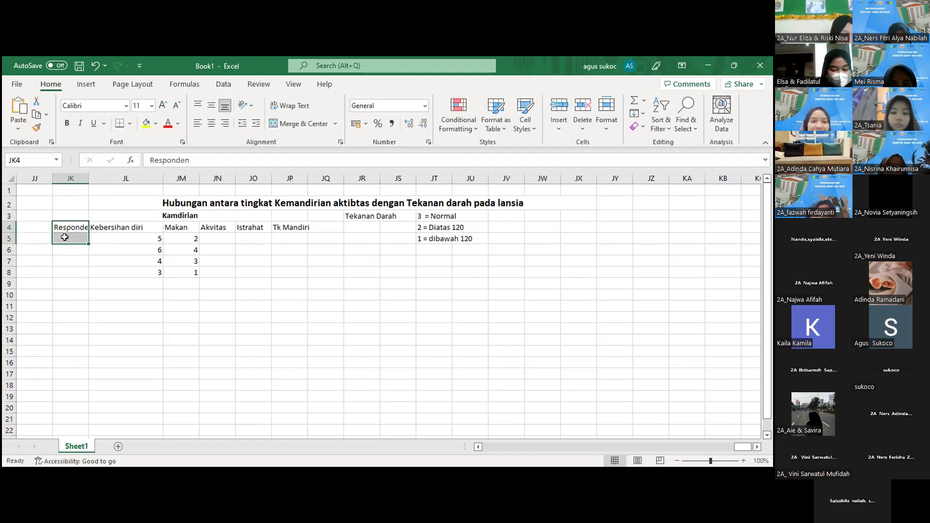
{"action": "type", "text": "R1"}
{"action": "key", "text": "Return"}
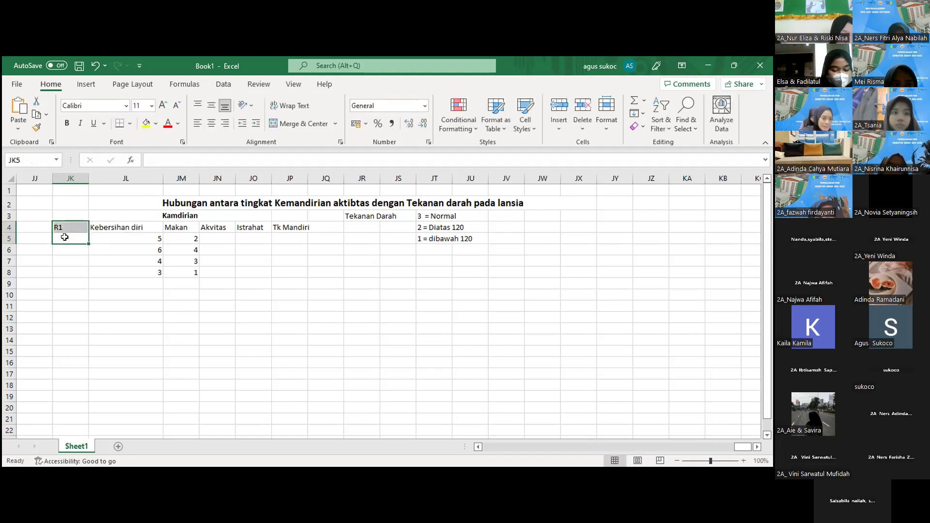
{"action": "type", "text": "R2"}
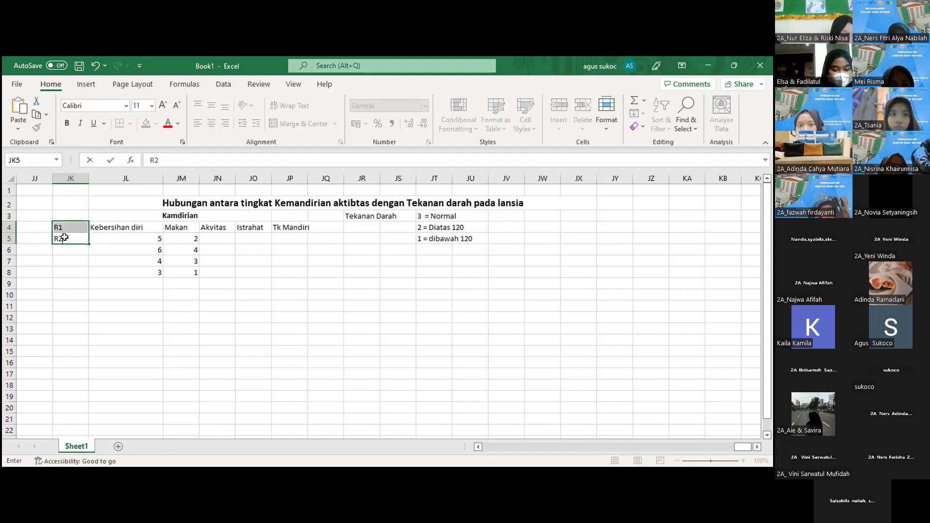
{"action": "key", "text": "Return"}
{"action": "key", "text": "Return"}
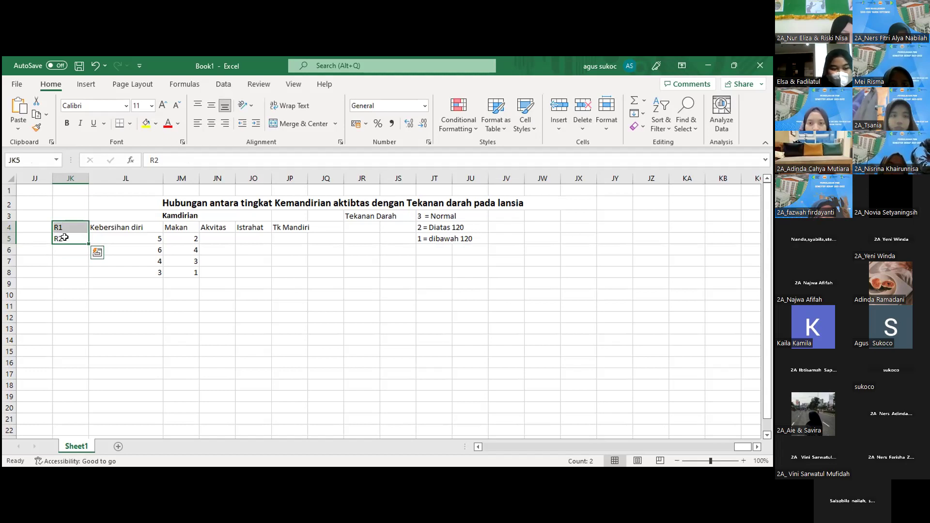
{"action": "key", "text": "Return"}
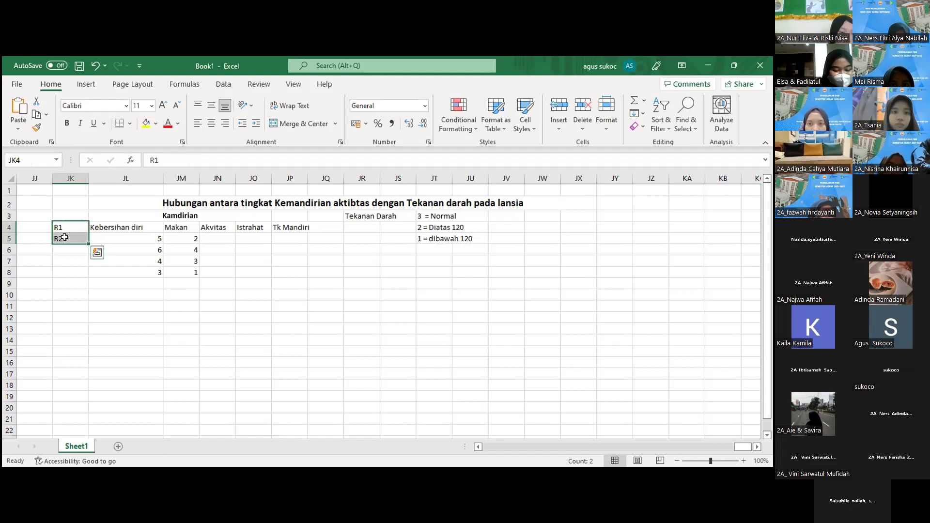
{"action": "key", "text": "Return"}
- Continue the respondent labels with "R3", "R4" and "R5" in cells JK6 to JK8
{"action": "key", "text": "Down"}
{"action": "key", "text": "Down"}
{"action": "key", "text": "Down"}
{"action": "key", "text": "Up"}
{"action": "key", "text": "Up"}
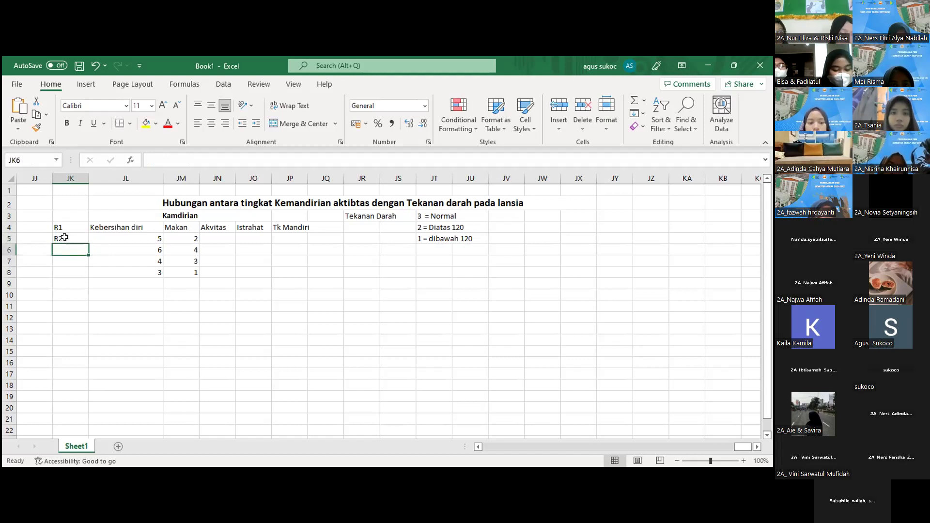
{"action": "type", "text": "R3"}
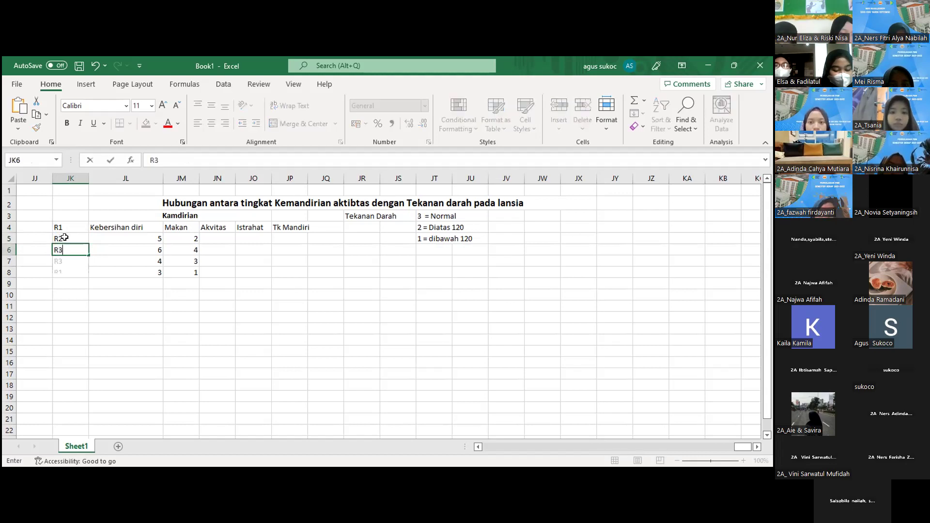
{"action": "key", "text": "Return"}
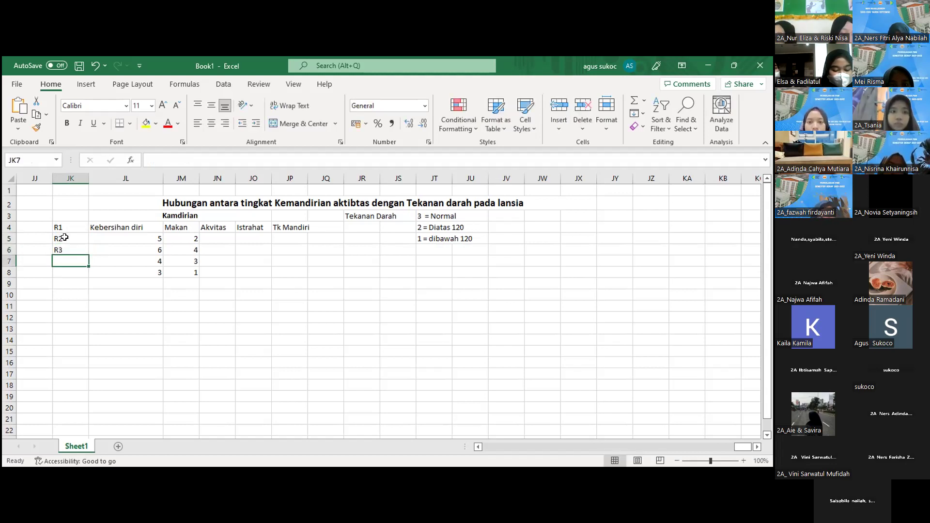
{"action": "type", "text": "R$"}
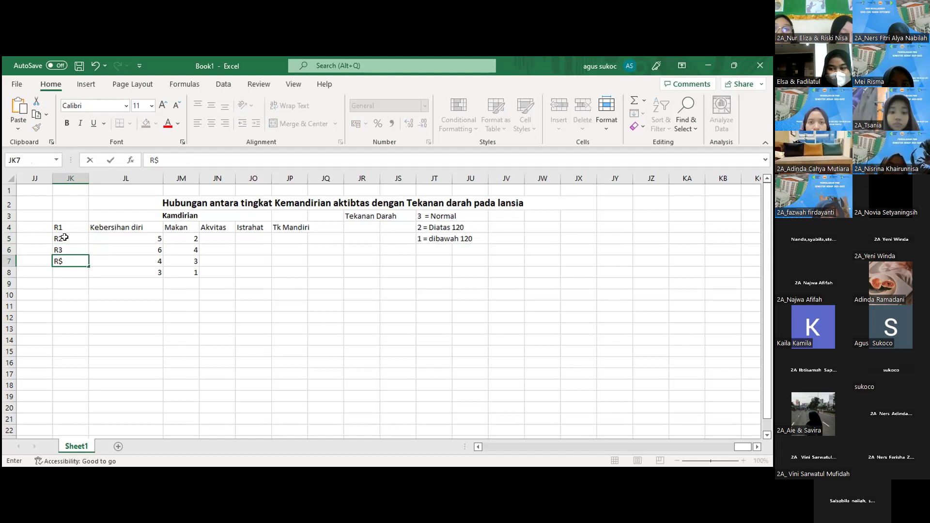
{"action": "key", "text": "BackSpace"}
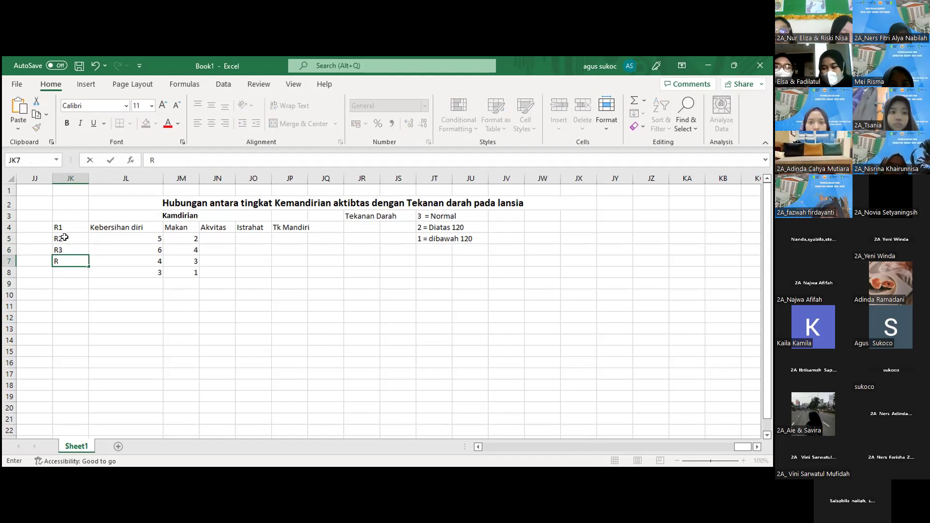
{"action": "type", "text": "4"}
{"action": "key", "text": "Return"}
{"action": "type", "text": "R5"}
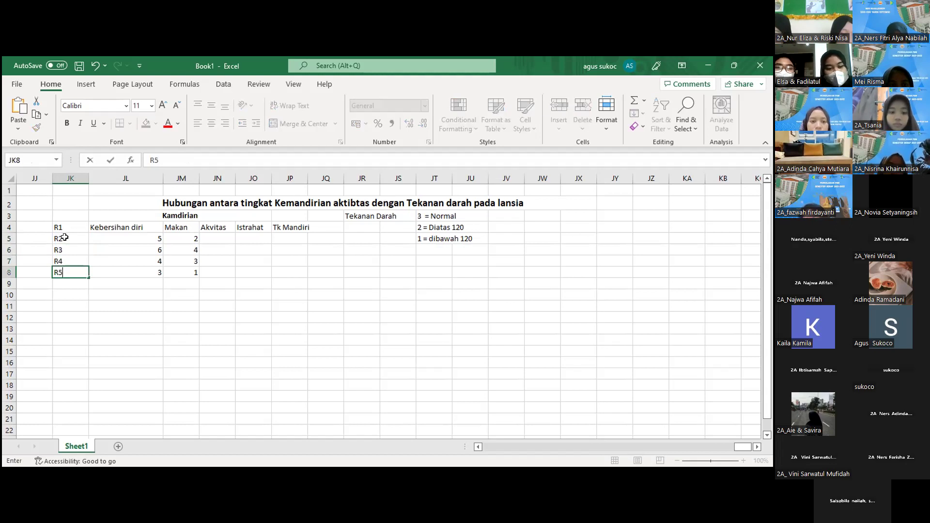
{"action": "key", "text": "Return"}
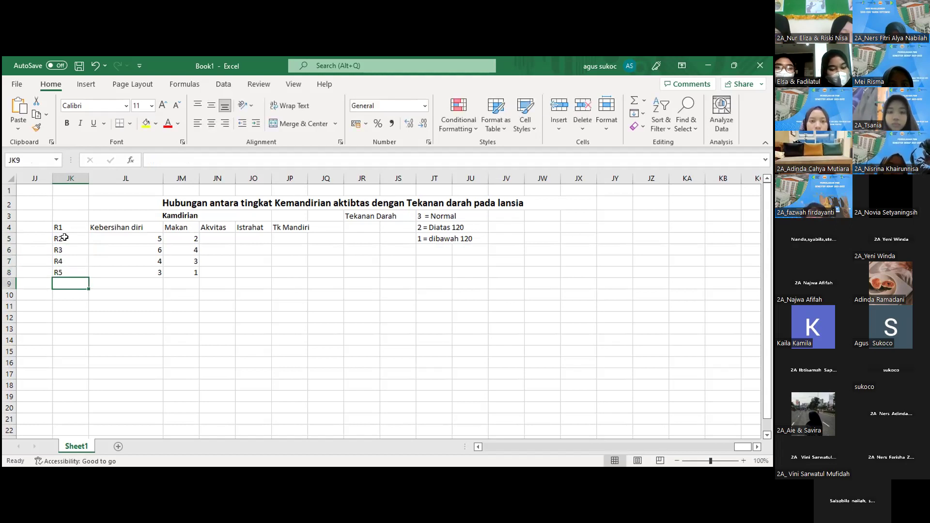
- Move the respondent labels R1 to R5 down one row so they occupy cells JK5 to JK9
{"action": "left_click", "coordinate": [178, 304]}
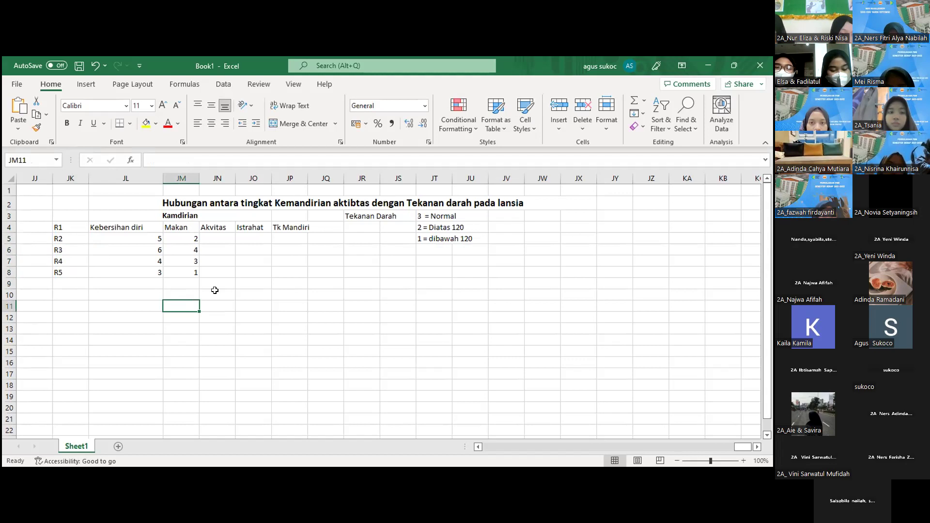
{"action": "left_click", "coordinate": [61, 224]}
{"action": "key", "text": "shift+Down"}
{"action": "key", "text": "shift+Down"}
{"action": "key", "text": "shift+Down"}
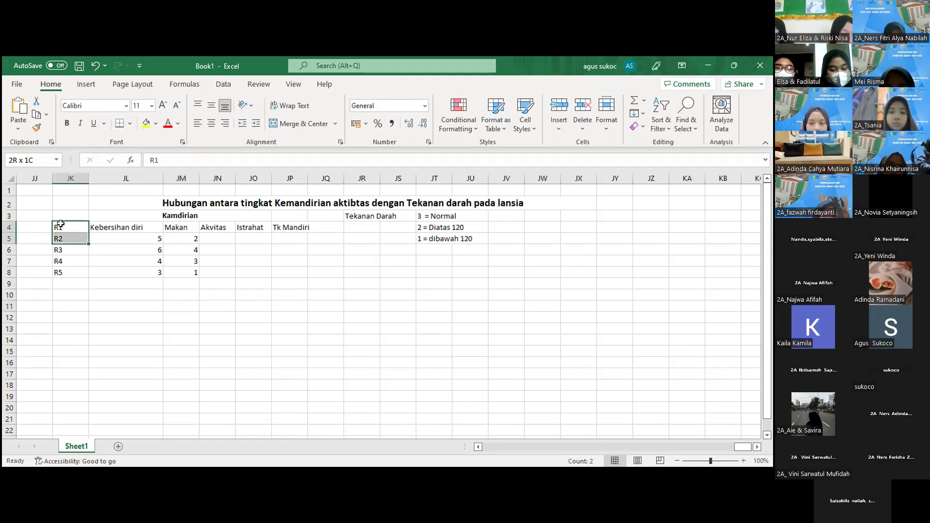
{"action": "key", "text": "shift+Down"}
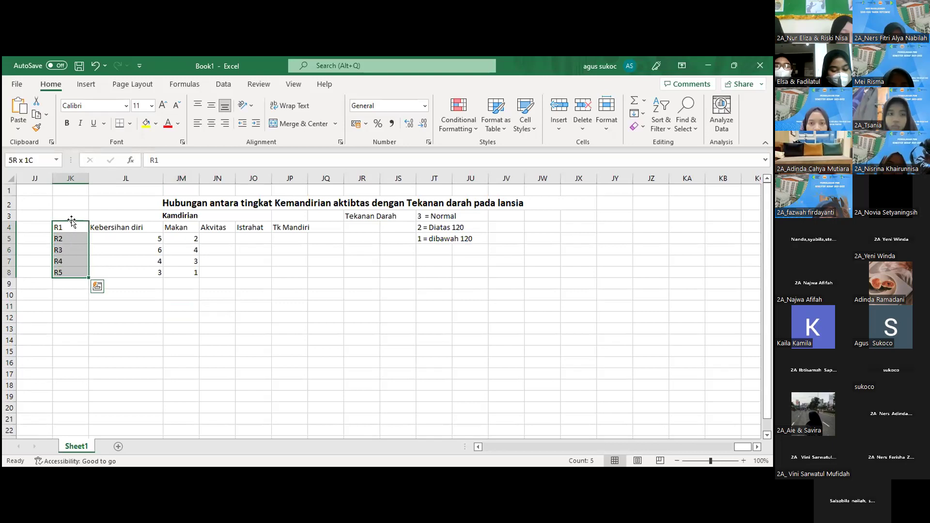
{"action": "left_click_drag", "start_coordinate": [71, 221], "coordinate": [71, 245]}
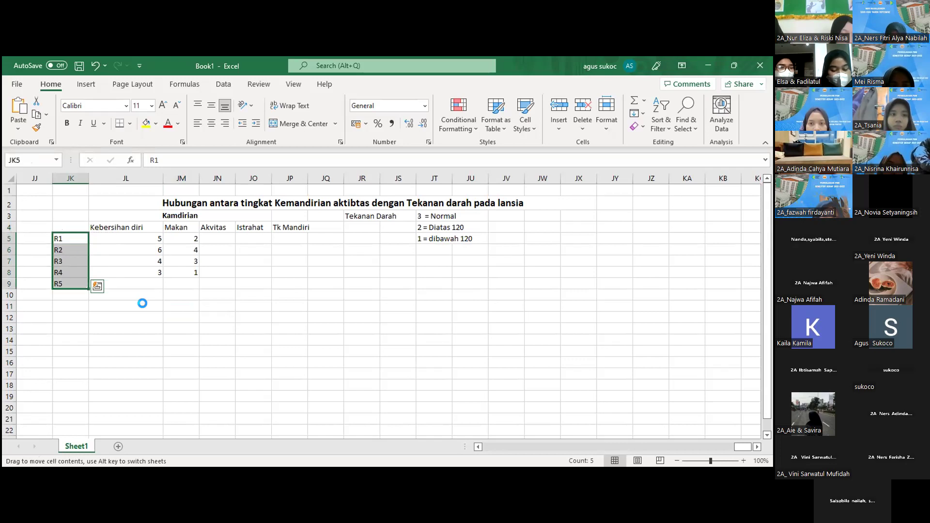
- Enter R1's remaining scores: 3 under "Akvitas" in cell JN5 and 4 under "Istrahat" in cell JO5
{"action": "left_click", "coordinate": [119, 237]}
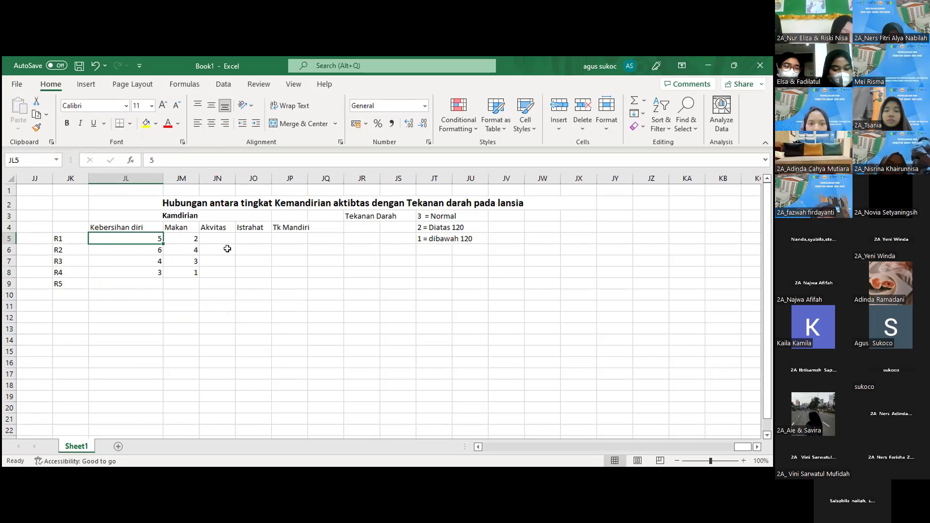
{"action": "left_click", "coordinate": [226, 237]}
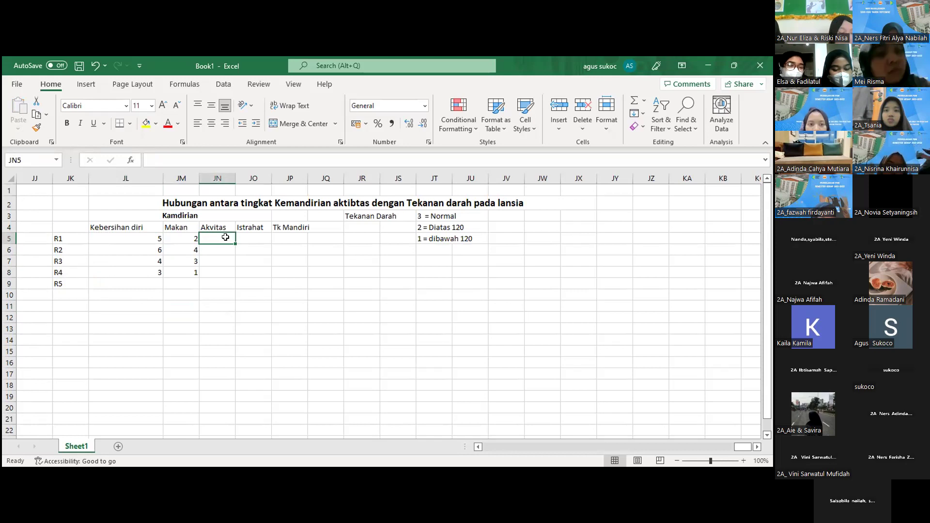
{"action": "type", "text": "3"}
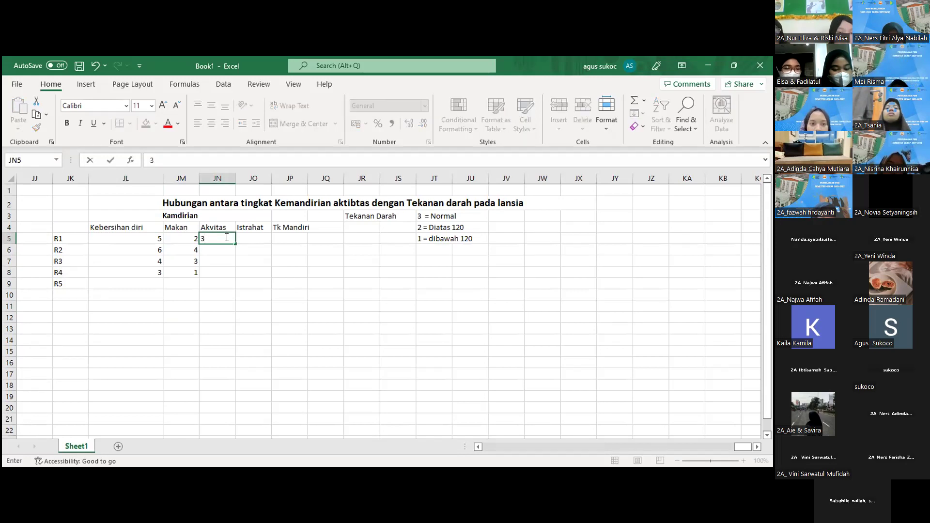
{"action": "key", "text": "Return"}
{"action": "left_click", "coordinate": [254, 238]}
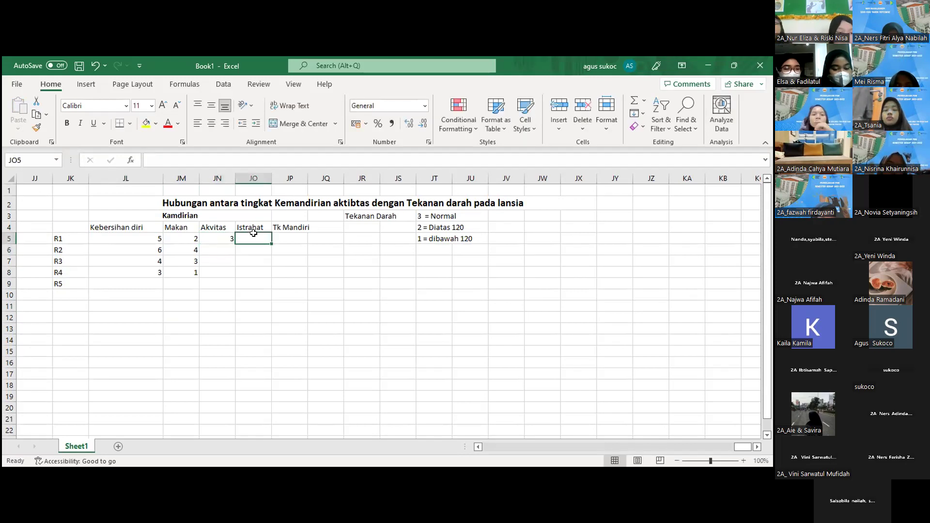
{"action": "type", "text": "4"}
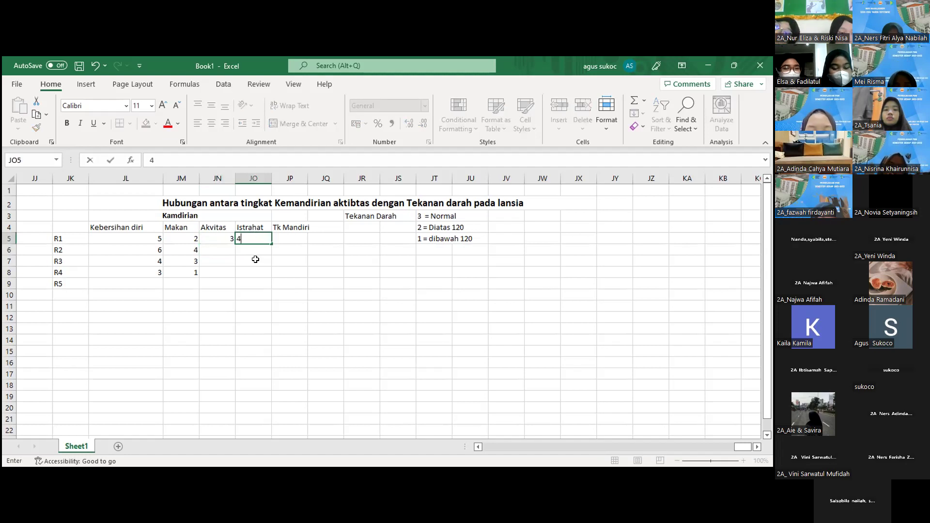
{"action": "key", "text": "Return"}
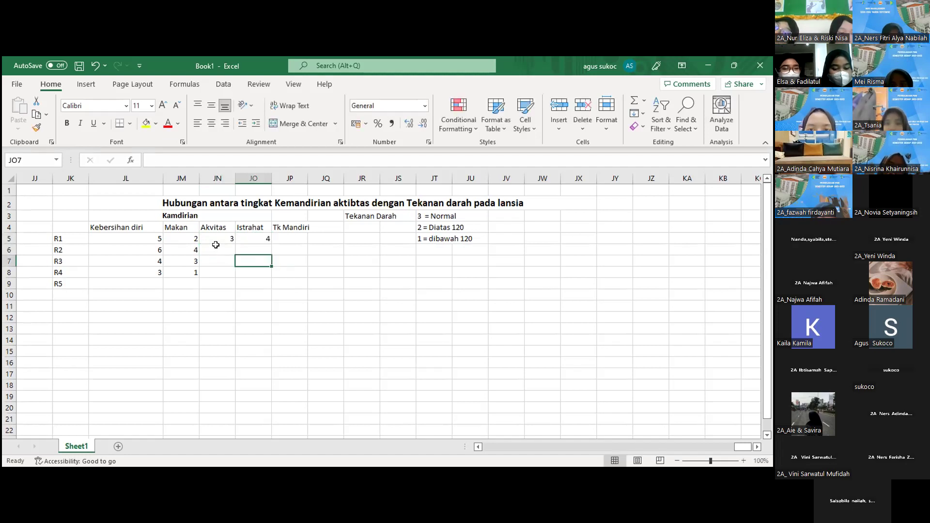
- Enter the "Akvitas" scores for R2 and R3: 3 in cell JN6 and 3 in cell JN7
{"action": "left_click", "coordinate": [222, 247]}
{"action": "type", "text": "3"}
{"action": "key", "text": "Return"}
{"action": "type", "text": "4"}
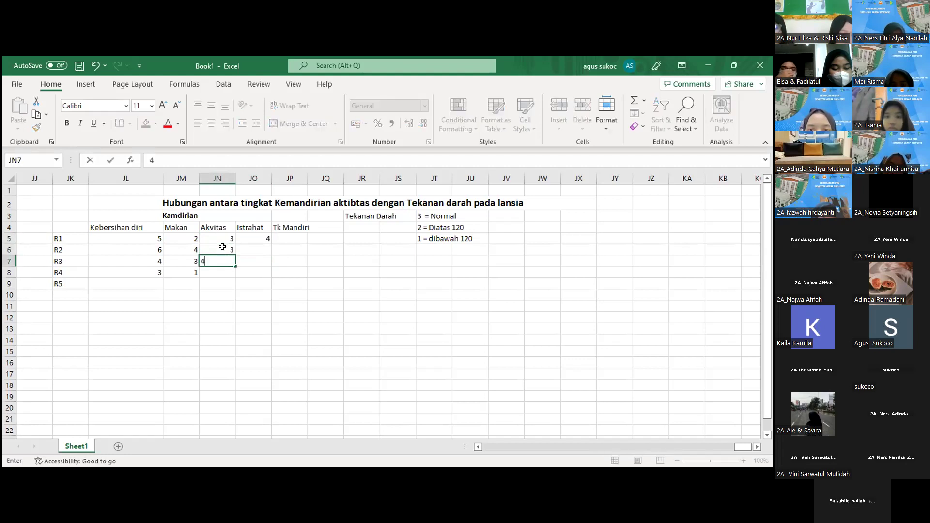
{"action": "key", "text": "ctrl+Return"}
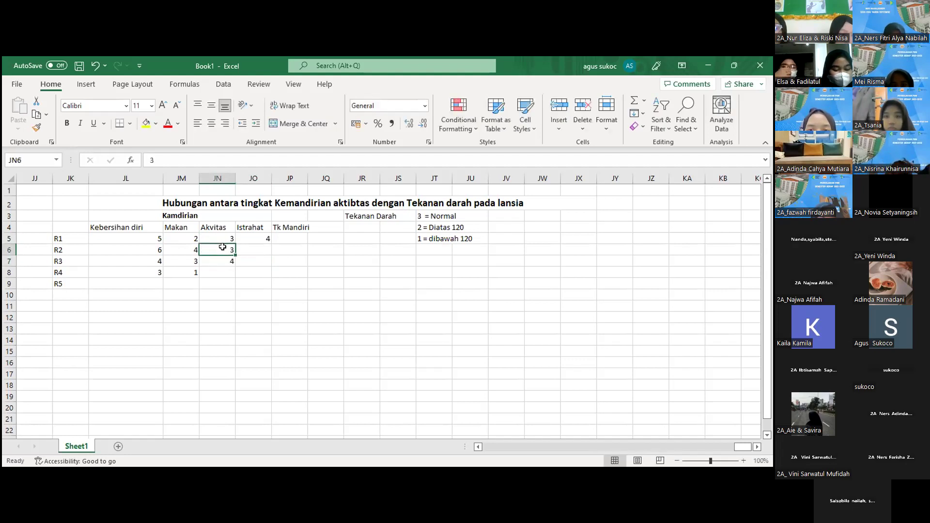
{"action": "type", "text": "3"}
{"action": "key", "text": "Return"}
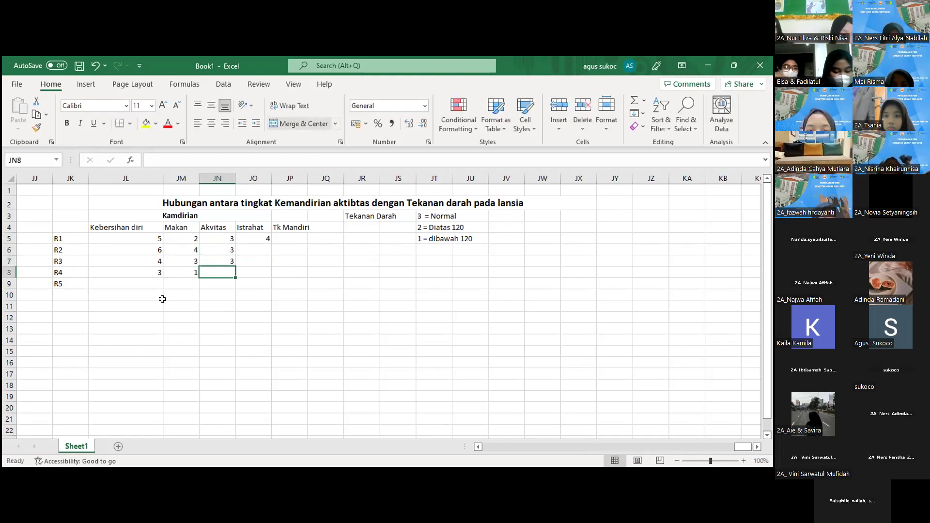
- Enter the "Istrahat" scores for R2 to R4: 2, 3 and 4 in cells JO6 to JO8
{"action": "left_click", "coordinate": [267, 249]}
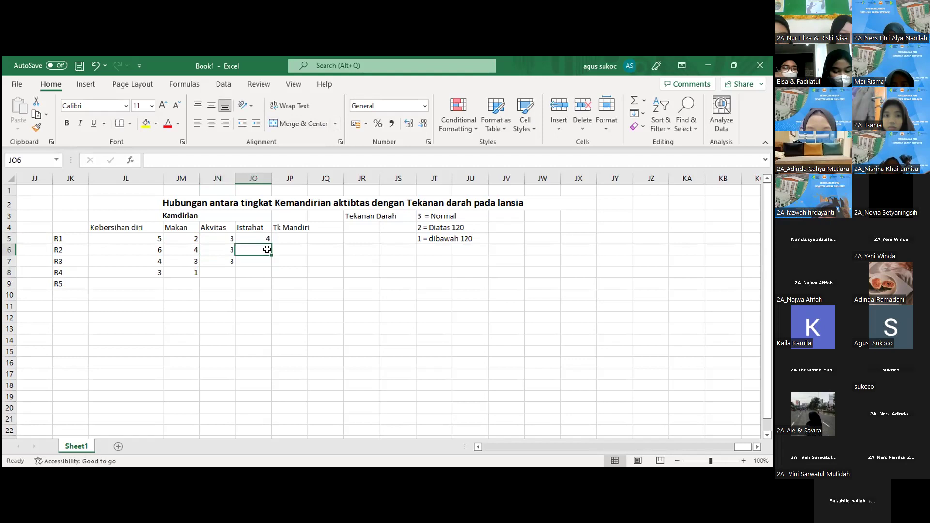
{"action": "type", "text": "2"}
{"action": "key", "text": "Return"}
{"action": "type", "text": "3"}
{"action": "key", "text": "Return"}
{"action": "type", "text": "4"}
{"action": "key", "text": "Return"}
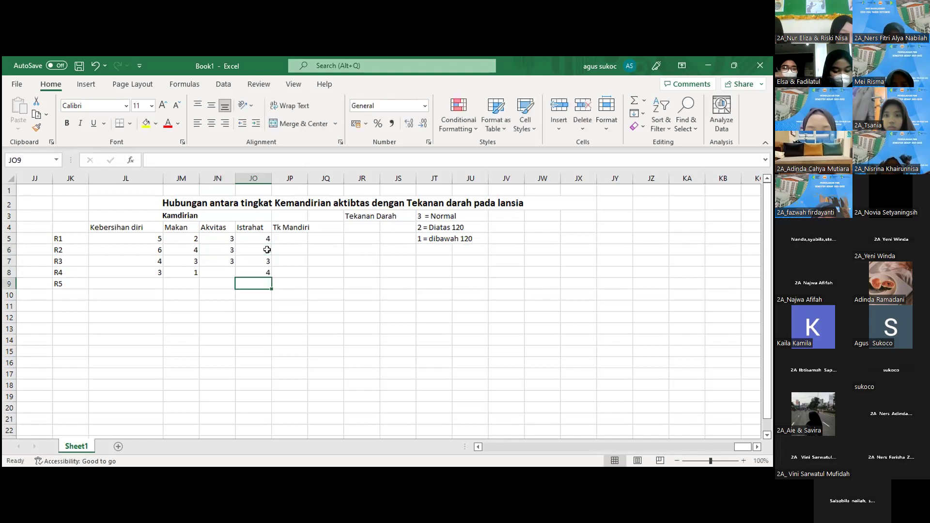
- Fill in R4's missing "Akvitas" score with 4 in cell JN8
{"action": "left_click", "coordinate": [288, 236]}
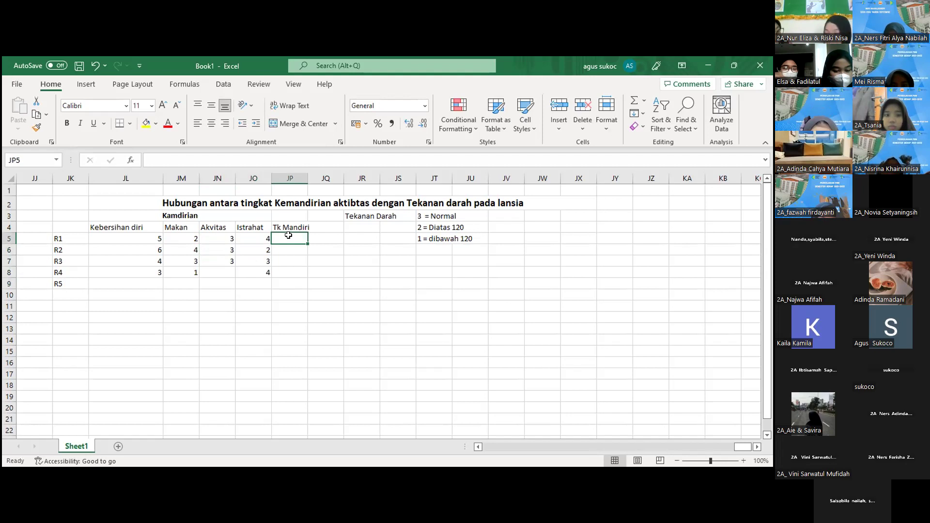
{"action": "left_click", "coordinate": [222, 273]}
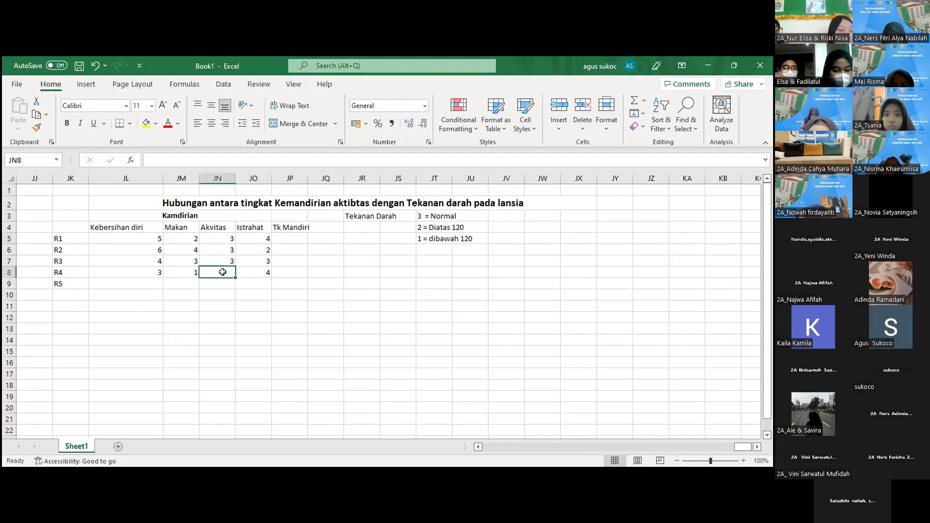
{"action": "type", "text": "4"}
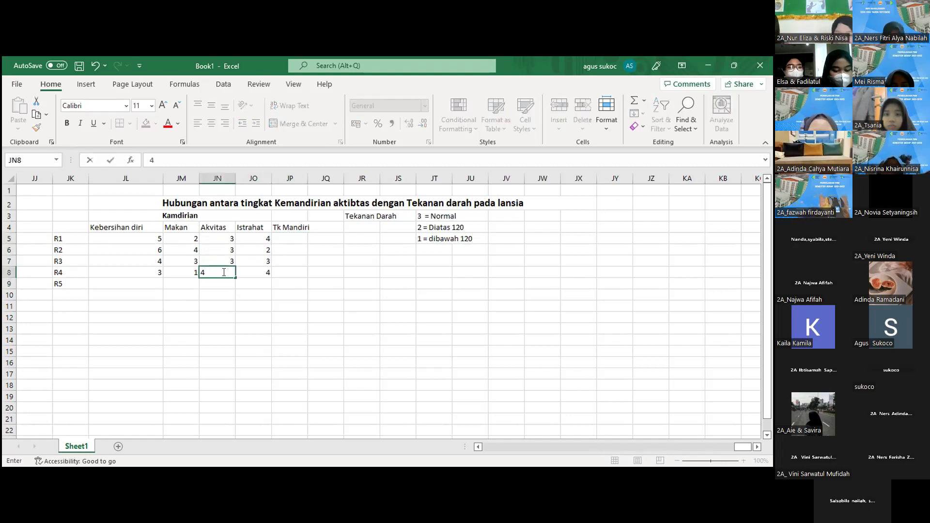
{"action": "key", "text": "Up"}
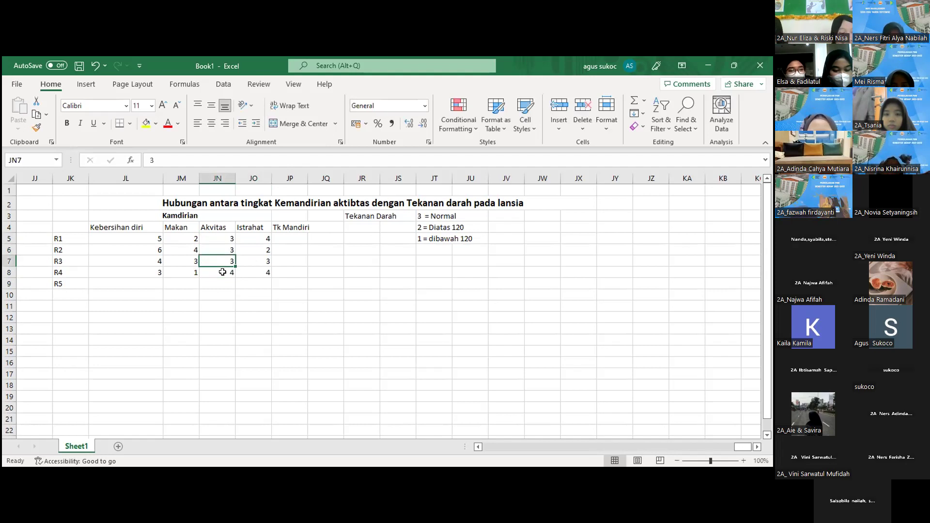
- Total R1's four scores in JL5:JO5 with AutoSum, placing the sum under "Tk Mandiri" in cell JP5
{"action": "left_click", "coordinate": [152, 236]}
{"action": "key", "text": "shift+Right"}
{"action": "key", "text": "shift+Right"}
{"action": "key", "text": "shift+Right"}
{"action": "key", "text": "shift+Right"}
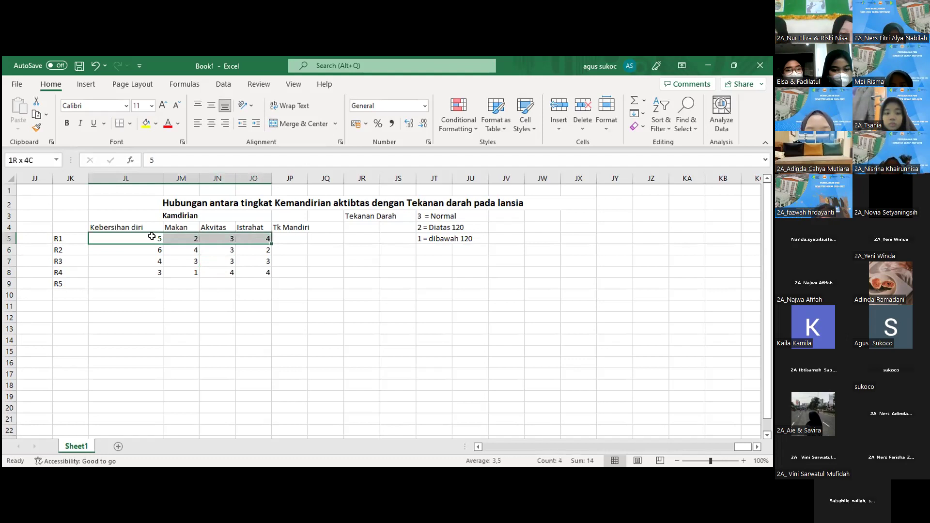
{"action": "key", "text": "shift+Left"}
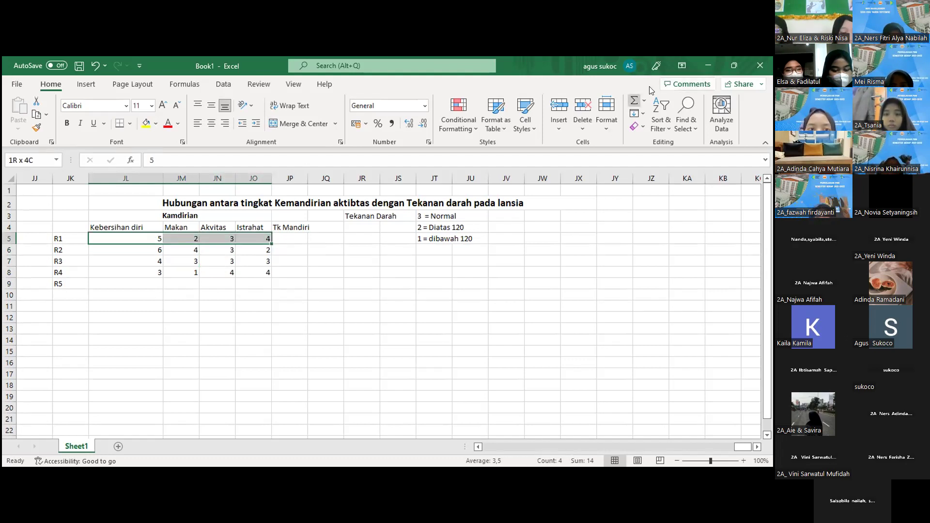
{"action": "left_click", "coordinate": [634, 101]}
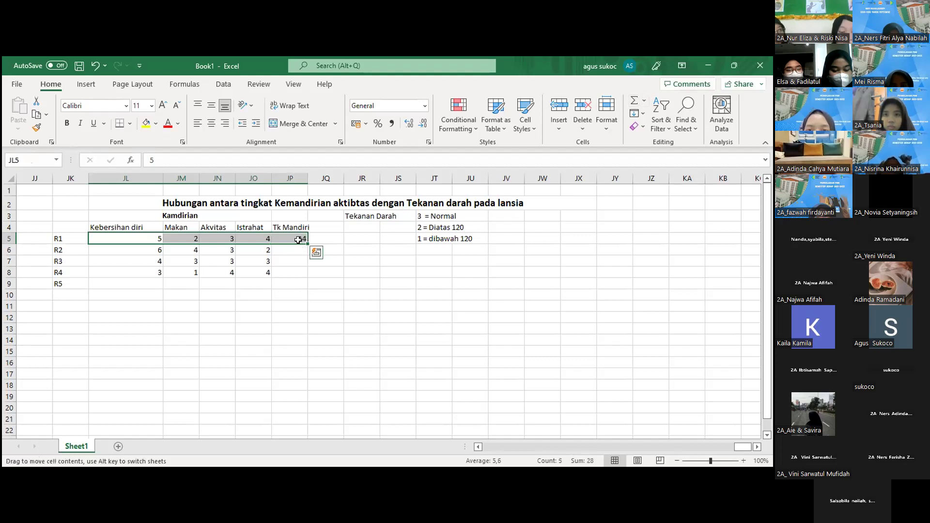
{"action": "left_click", "coordinate": [301, 242]}
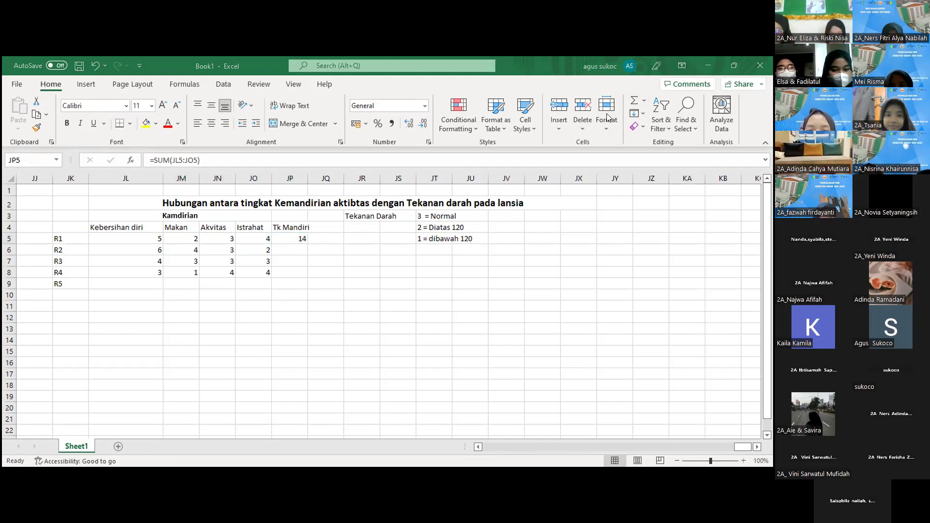
- Copy the "Tk Mandiri" sum formula from cell JP5 to cells JP6 to JP8 for R2 to R4
{"action": "left_click", "coordinate": [295, 235]}
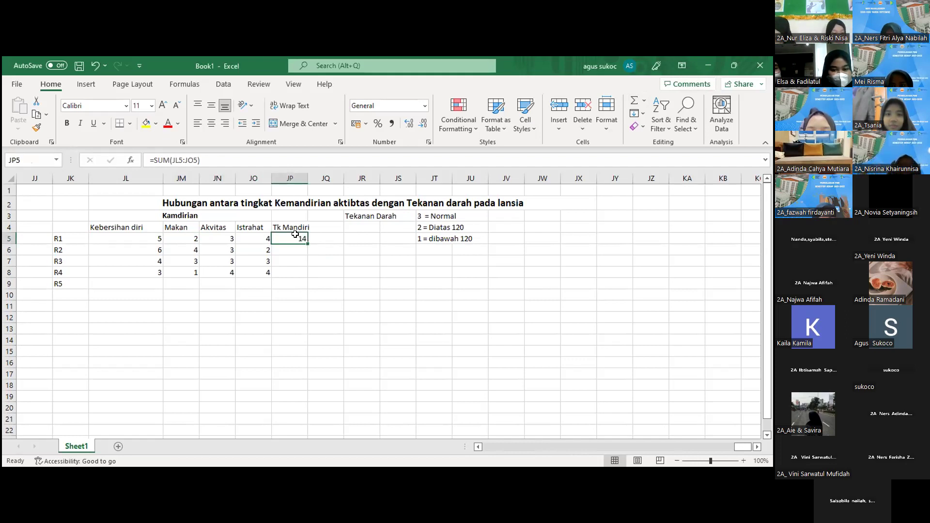
{"action": "right_click", "coordinate": [296, 235]}
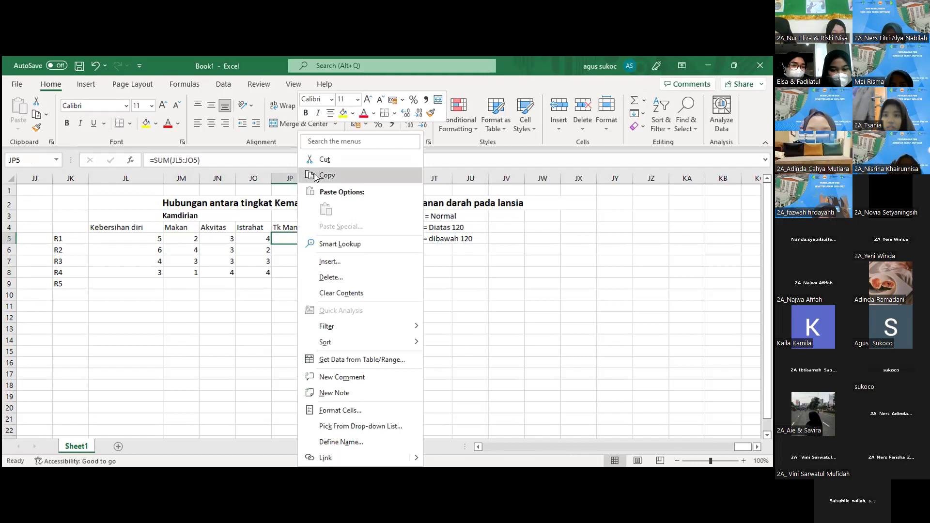
{"action": "left_click", "coordinate": [314, 176]}
{"action": "left_click", "coordinate": [281, 251]}
{"action": "left_click_drag", "start_coordinate": [282, 252], "coordinate": [286, 273]}
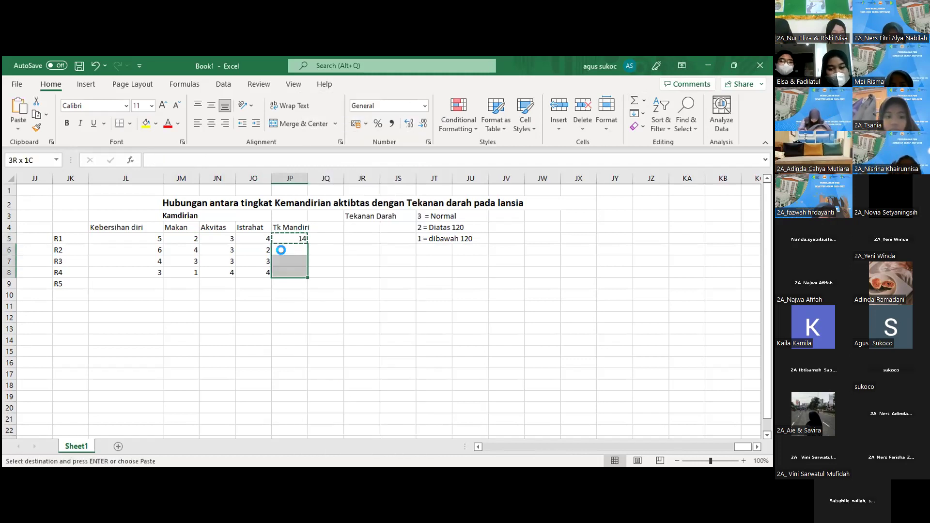
{"action": "key", "text": "ctrl+v"}
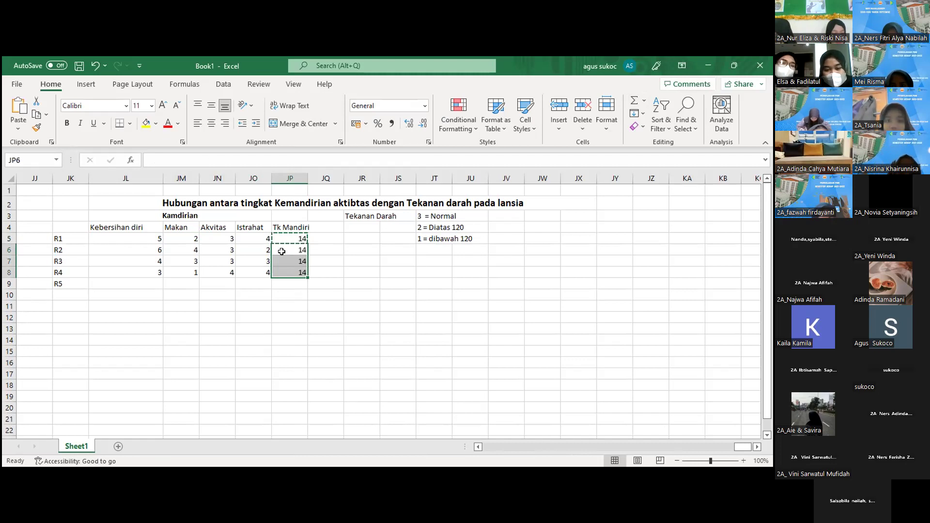
{"action": "left_click", "coordinate": [362, 290]}
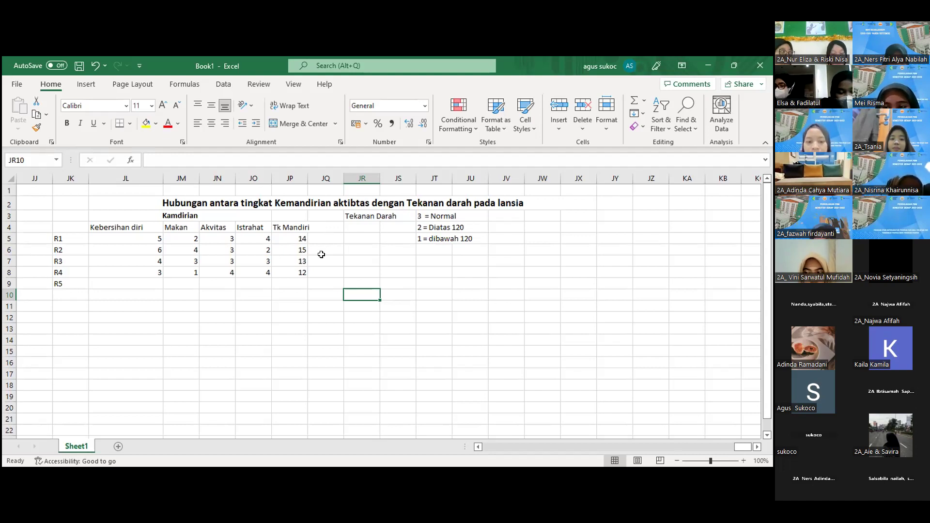
- Start a category key below the "Tk Mandiri" column by entering "< 10 Rendah (1)" in cell JP12
{"action": "left_click", "coordinate": [288, 316]}
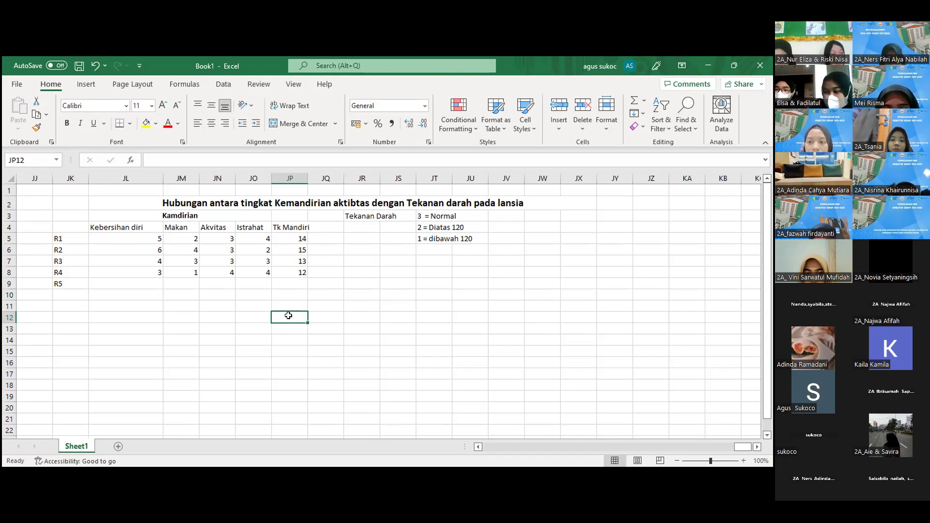
{"action": "type", "text": "<"}
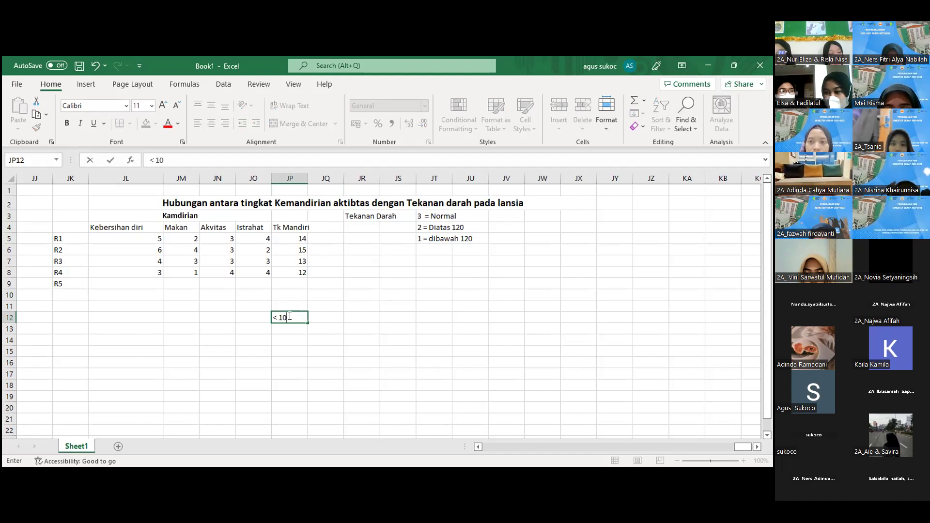
{"action": "type", "text": " 10"}
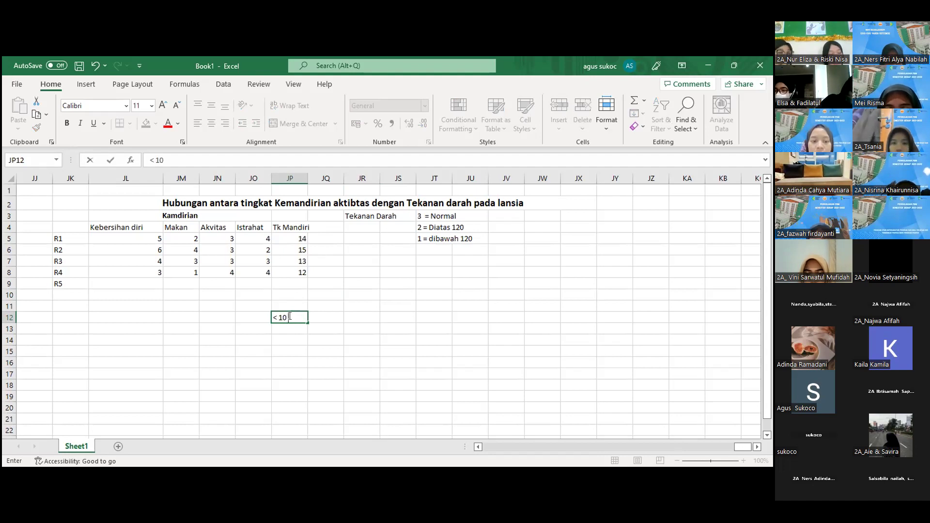
{"action": "type", "text": " Rendah"}
{"action": "type", "text": "(1"}
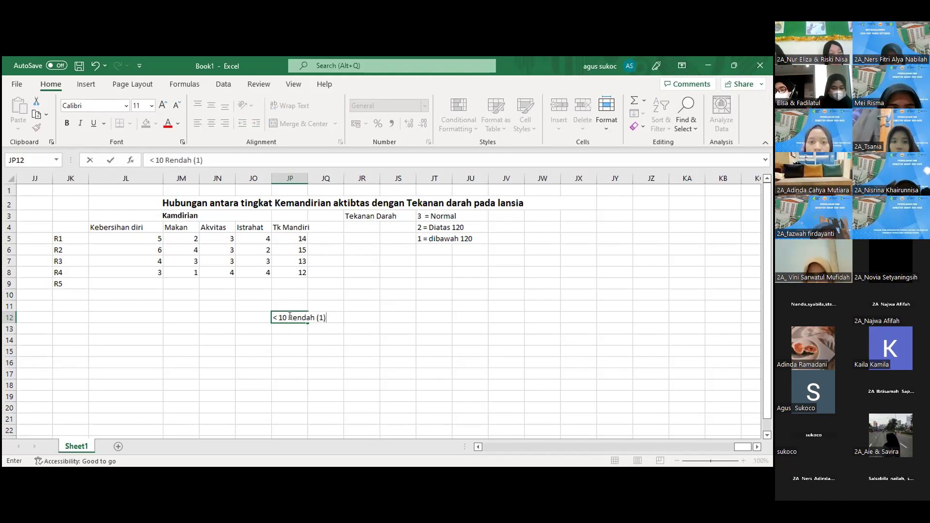
{"action": "type", "text": ")"}
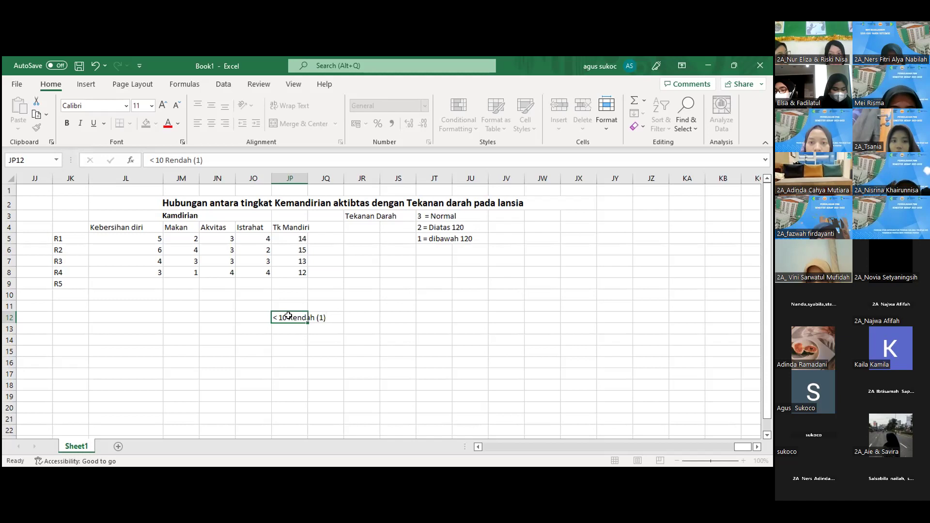
{"action": "key", "text": "Return"}
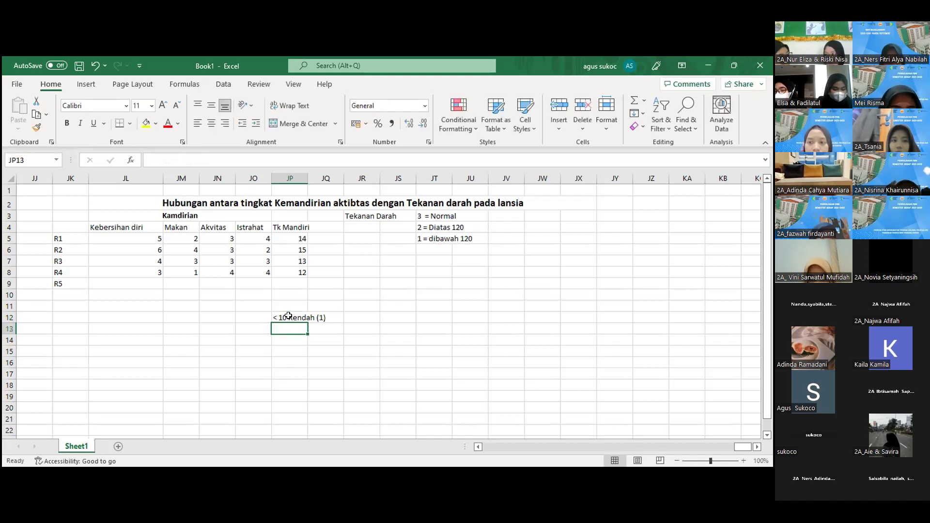
- Add the key entries "<12 sedang (2)" in cell JP13 and ">12 Tinggi (3)" in cell JP14
{"action": "type", "text": "<12"}
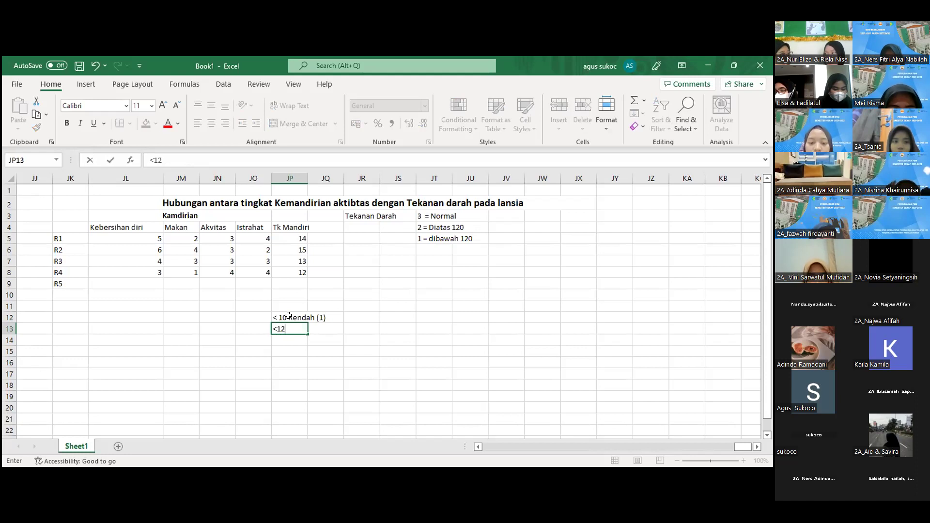
{"action": "type", "text": " sedang (2"}
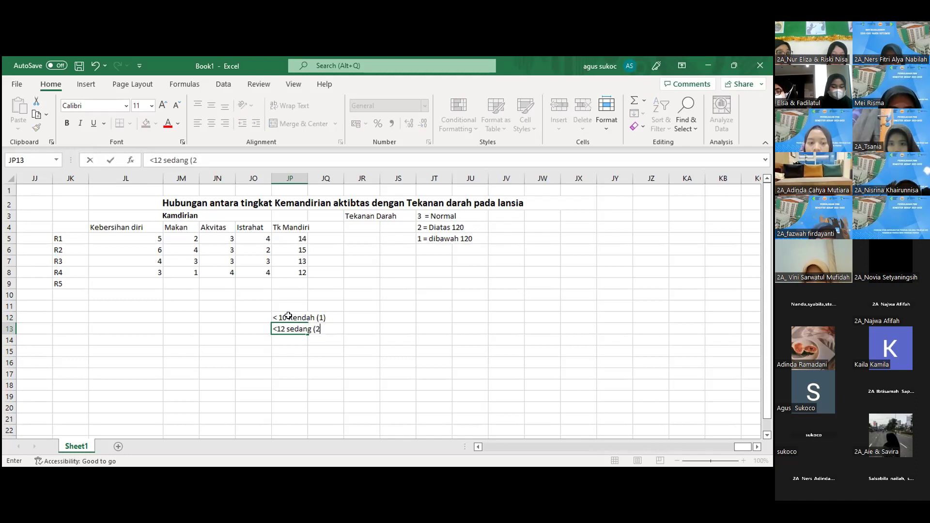
{"action": "key", "text": "Return"}
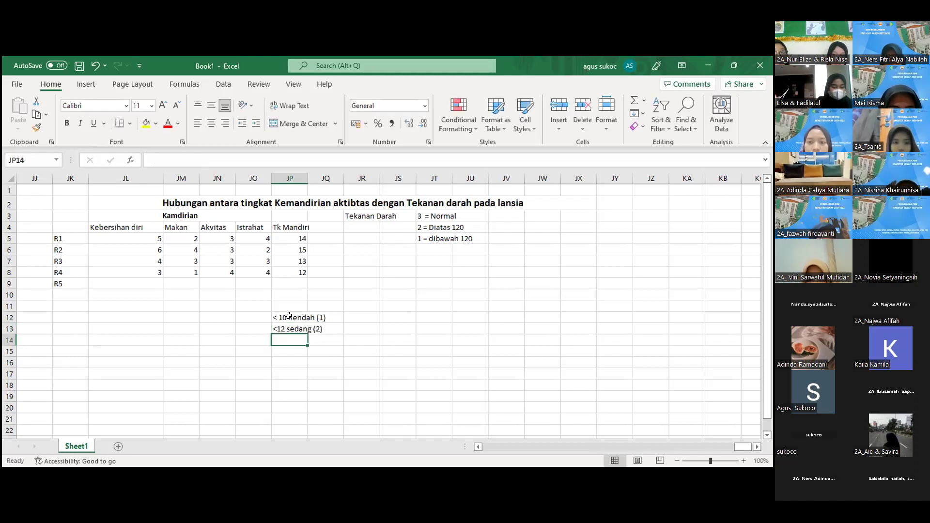
{"action": "type", "text": ">"}
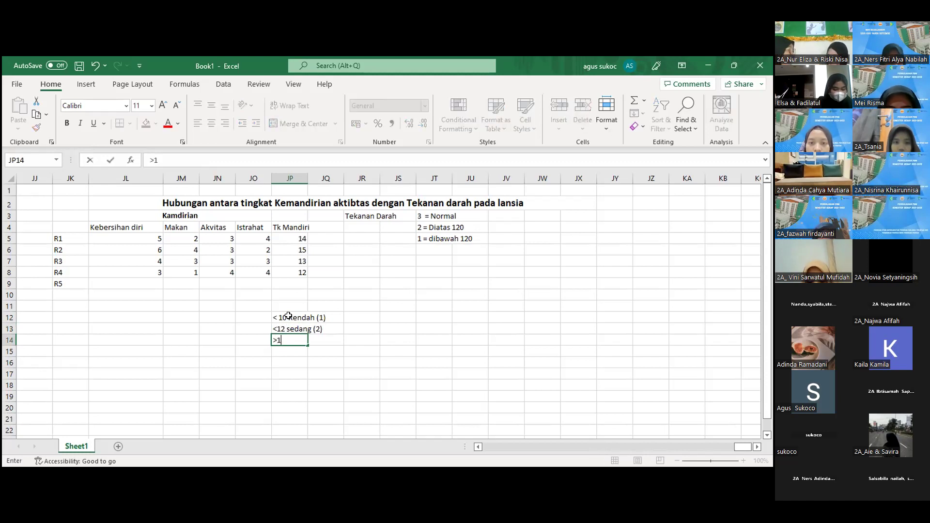
{"action": "type", "text": "12 tINGGI "}
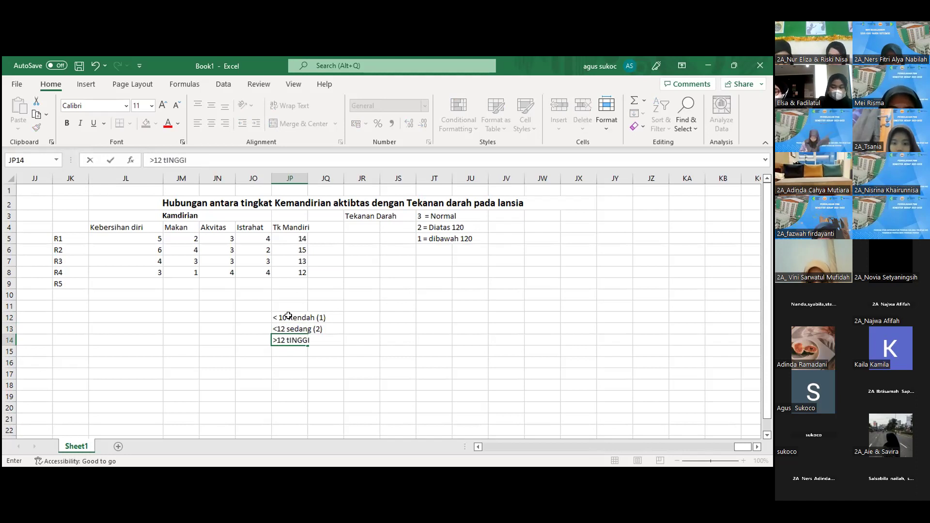
{"action": "type", "text": "("}
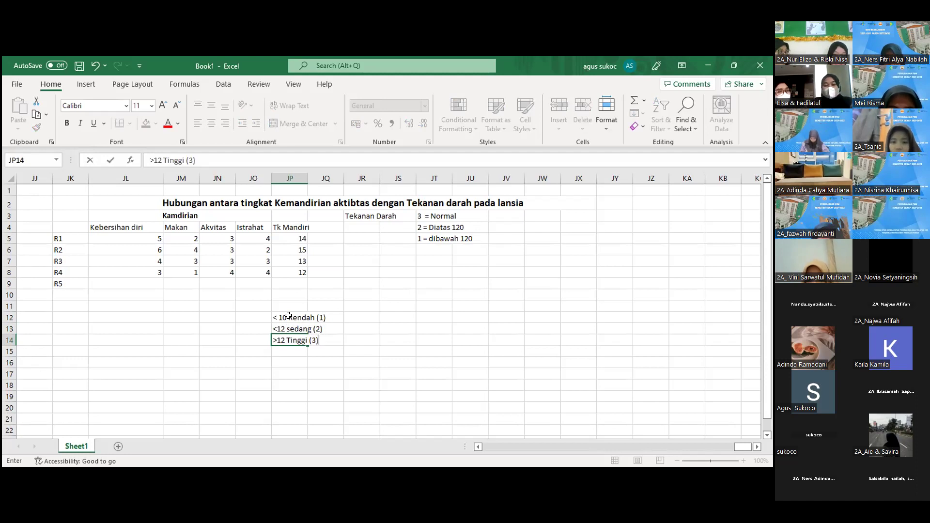
{"action": "key", "text": "Return"}
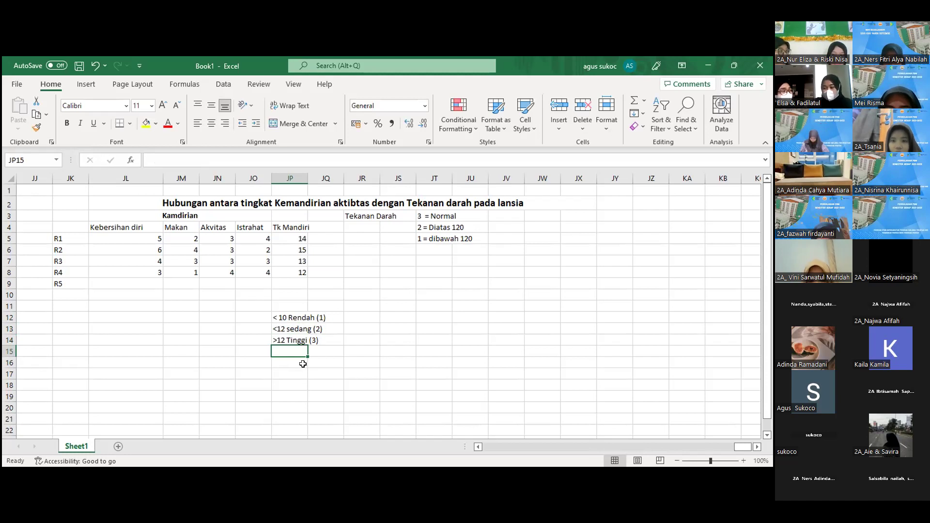
- Enter category code 3 for R1, R2 and R3 beside their "Tk Mandiri" totals in cells JQ5 to JQ7
{"action": "left_click", "coordinate": [326, 237]}
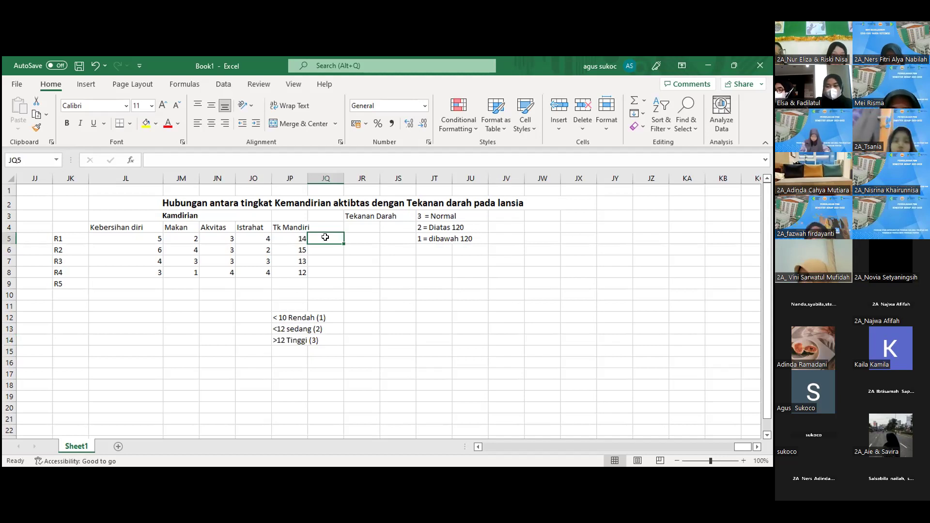
{"action": "type", "text": "3"}
{"action": "key", "text": "Return"}
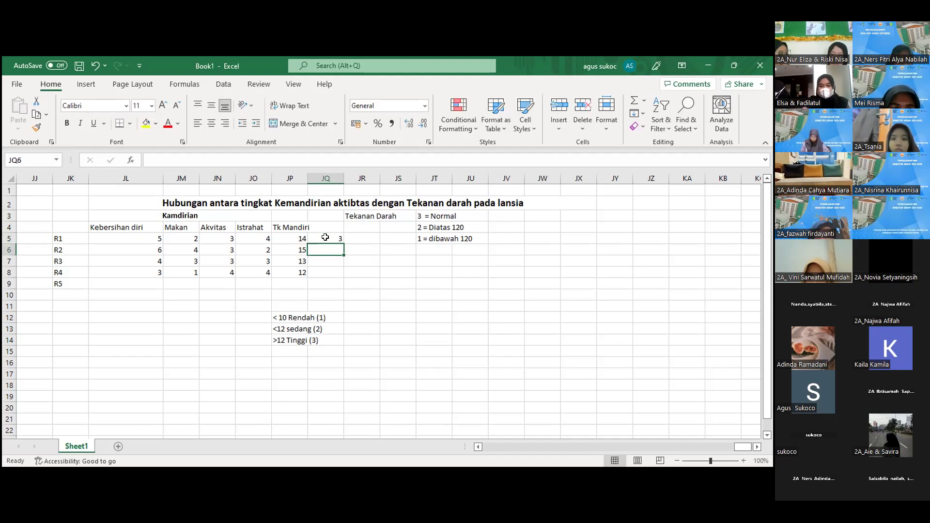
{"action": "type", "text": "3"}
{"action": "key", "text": "Return"}
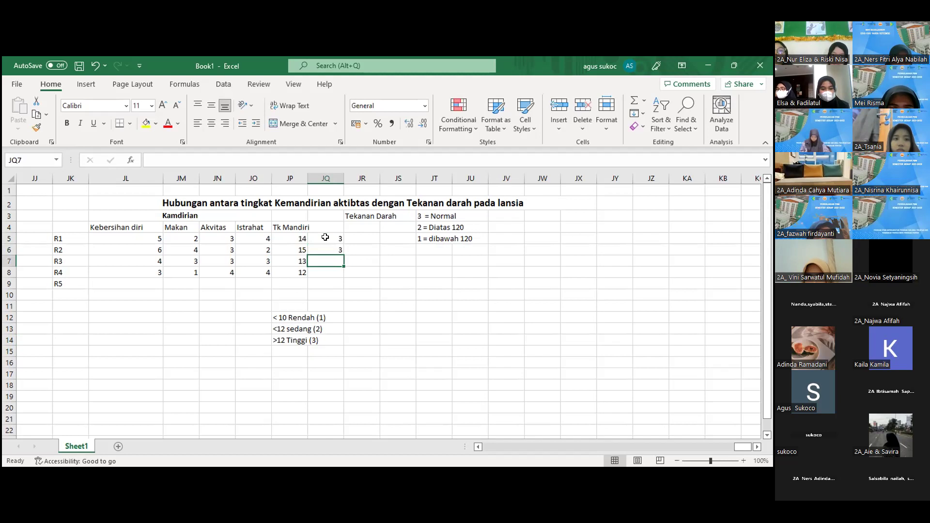
{"action": "type", "text": "3"}
{"action": "key", "text": "Return"}
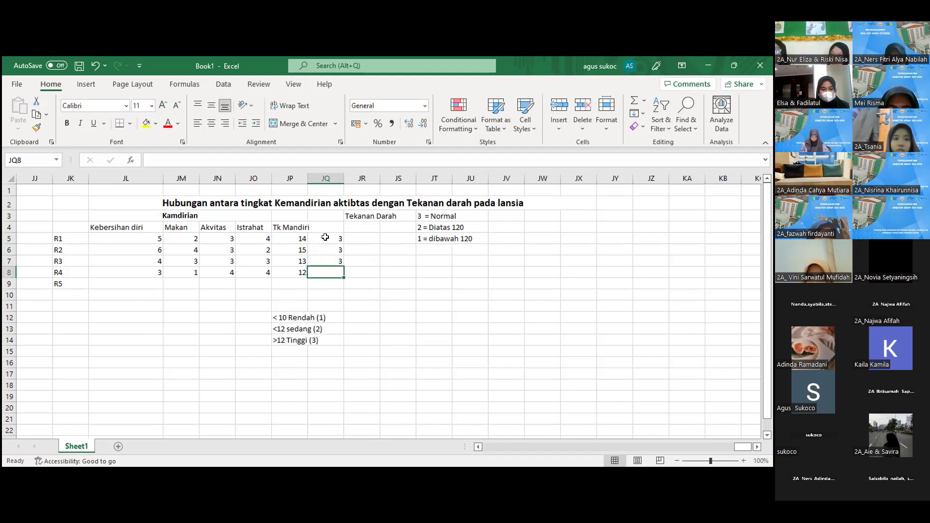
- Enter category code 2 for R4 beside its "Tk Mandiri" total in cell JQ8
{"action": "type", "text": "2"}
{"action": "key", "text": "Return"}
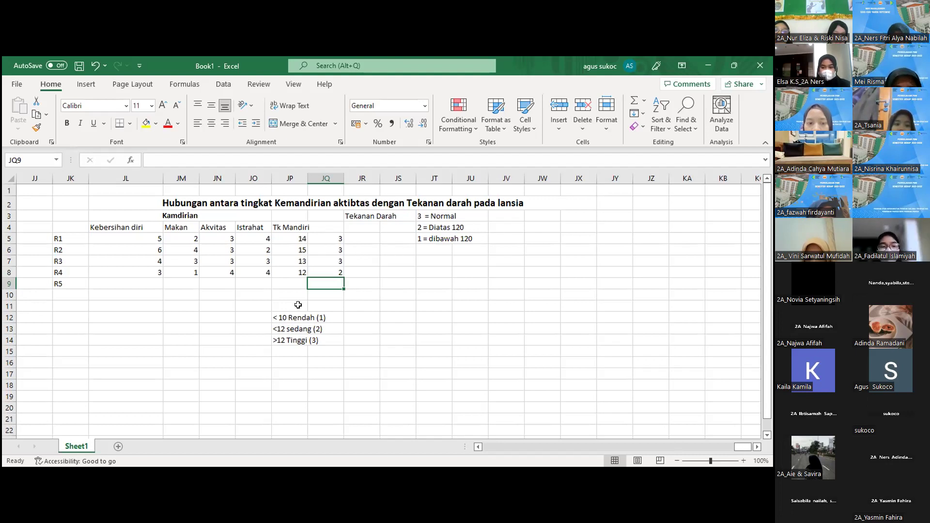
- Fill the "Tekanan Darah" column for R1 to R4 with codes 3, 2, 3 and 2 in cells JR5 to JR8
{"action": "left_click", "coordinate": [370, 237]}
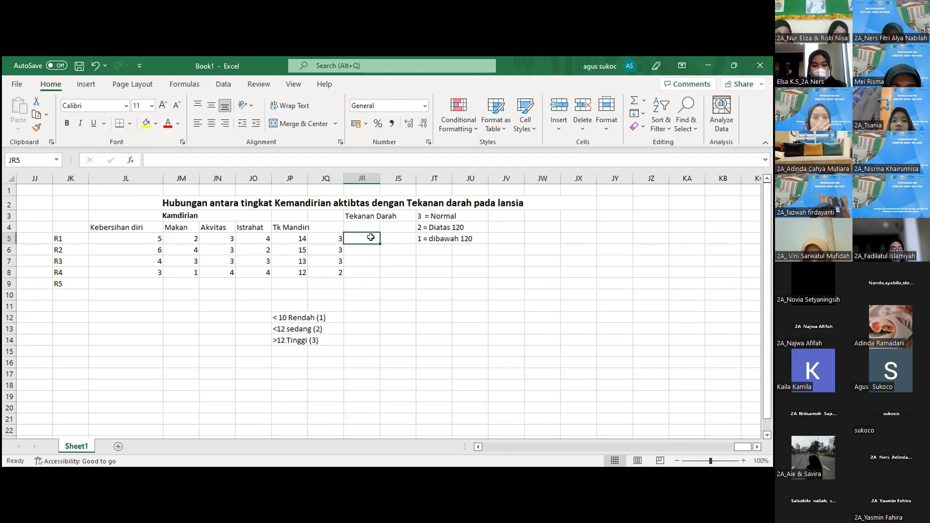
{"action": "type", "text": "3"}
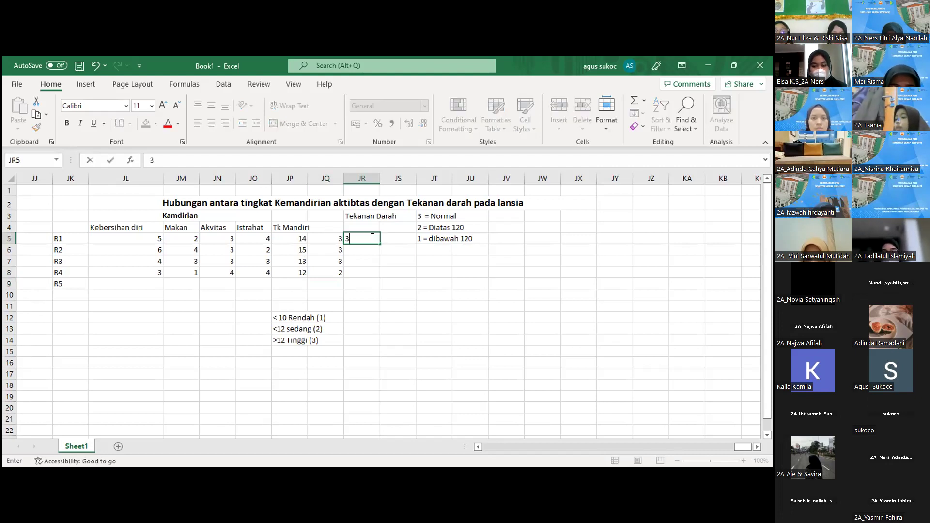
{"action": "key", "text": "Return"}
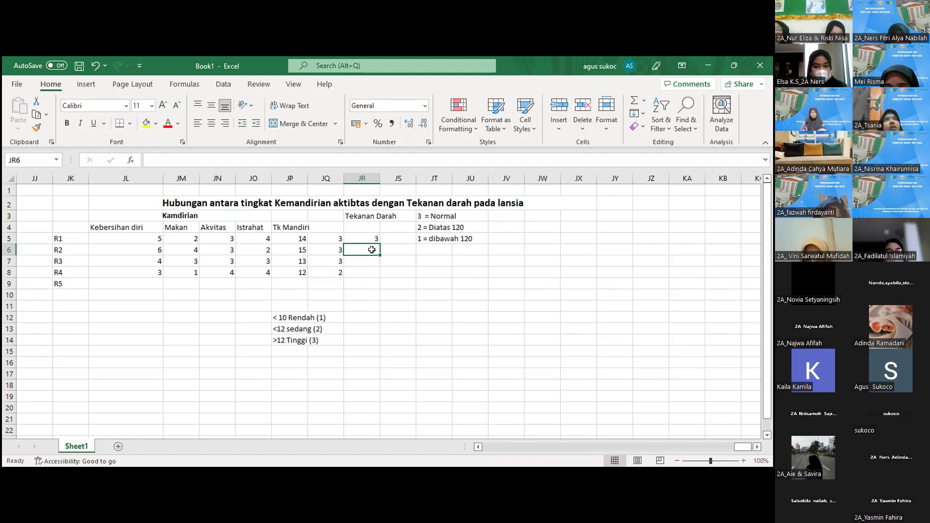
{"action": "type", "text": "2"}
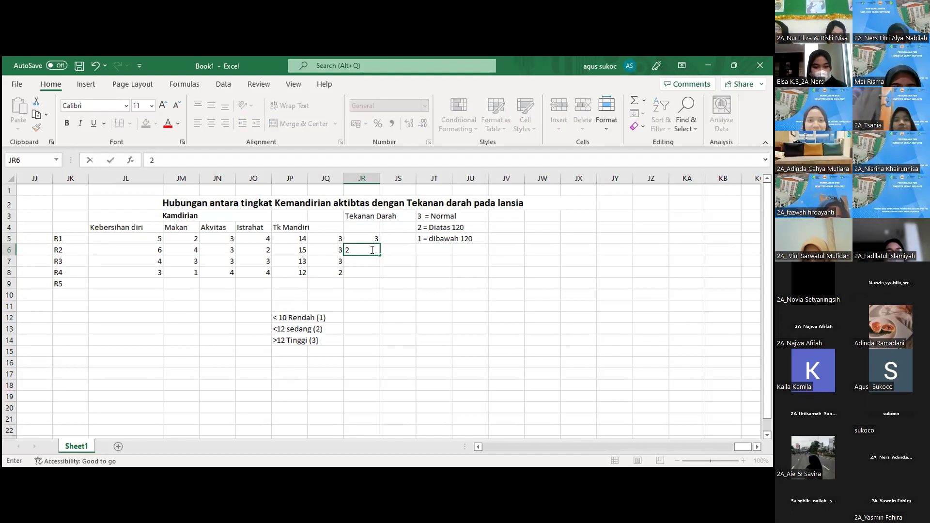
{"action": "key", "text": "Return"}
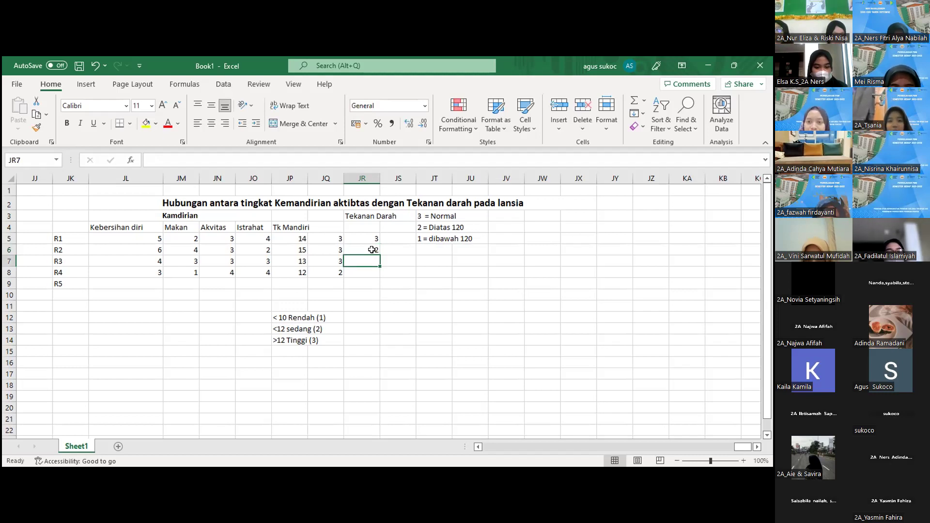
{"action": "type", "text": "3"}
{"action": "key", "text": "Return"}
{"action": "key", "text": "Return"}
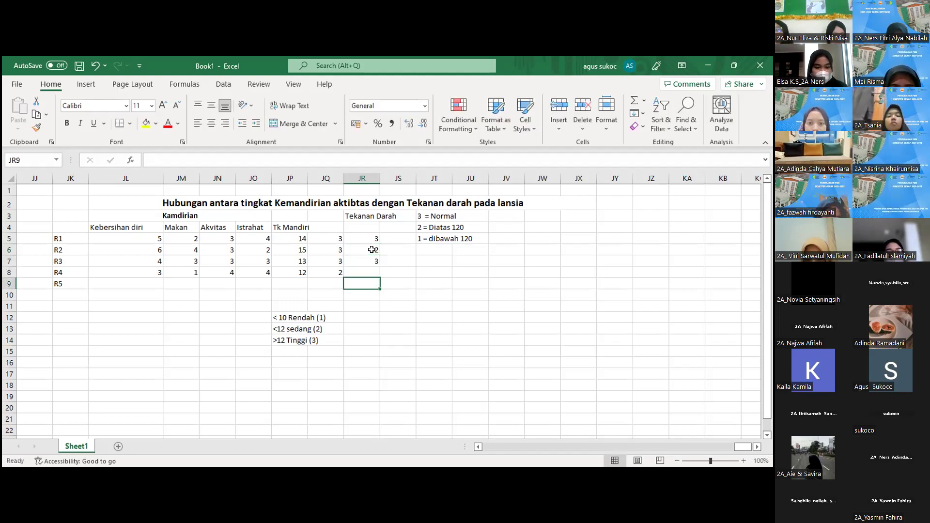
{"action": "key", "text": "Up"}
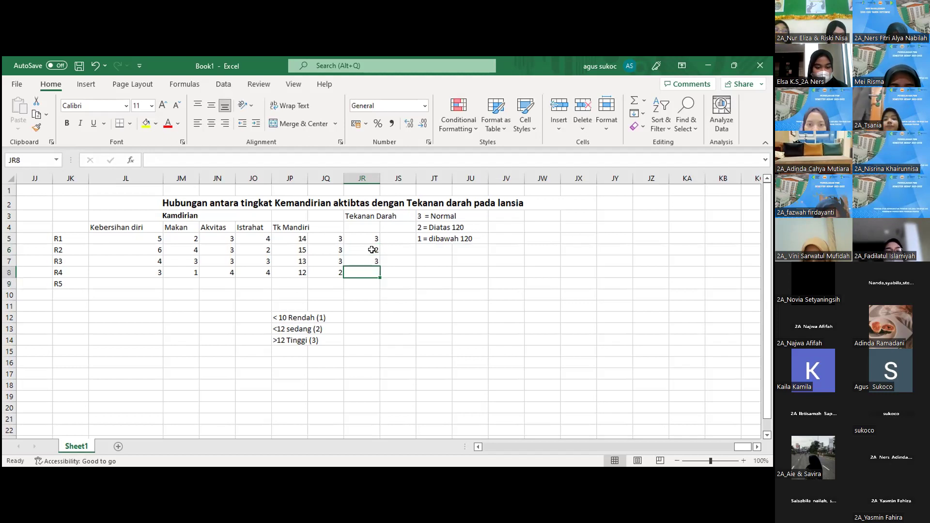
{"action": "type", "text": "2"}
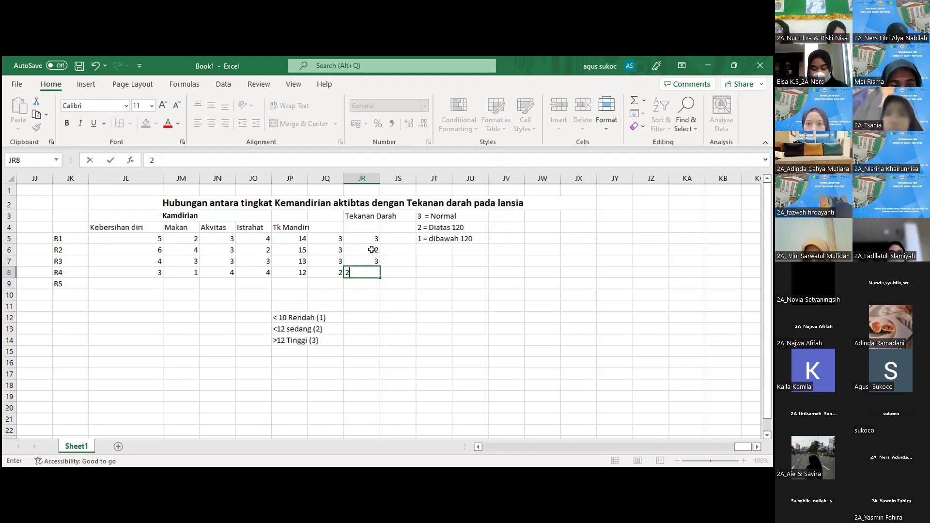
{"action": "key", "text": "Return"}
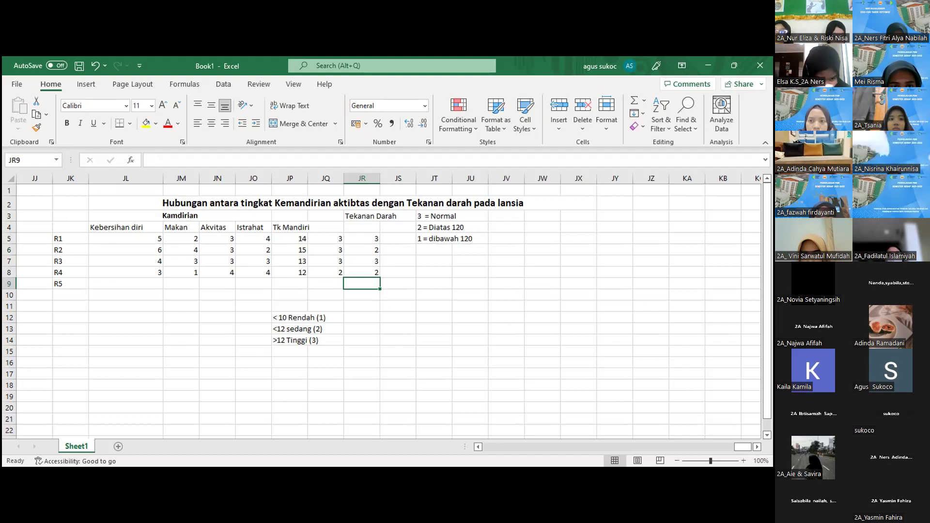
- Switch to the SPSS Statistics Data Editor and look over the dataset's variable definitions, returning to the data values
{"action": "left_click", "coordinate": [924, 171]}
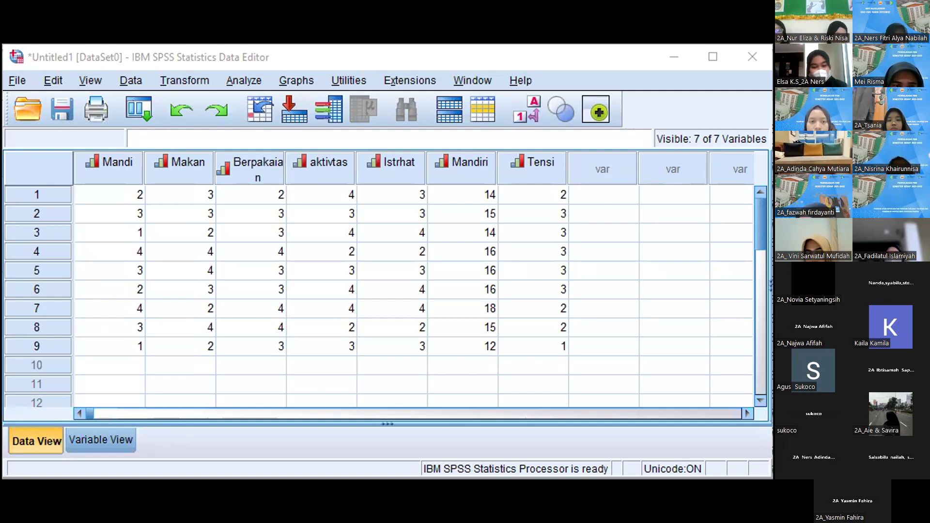
{"action": "left_click", "coordinate": [74, 438]}
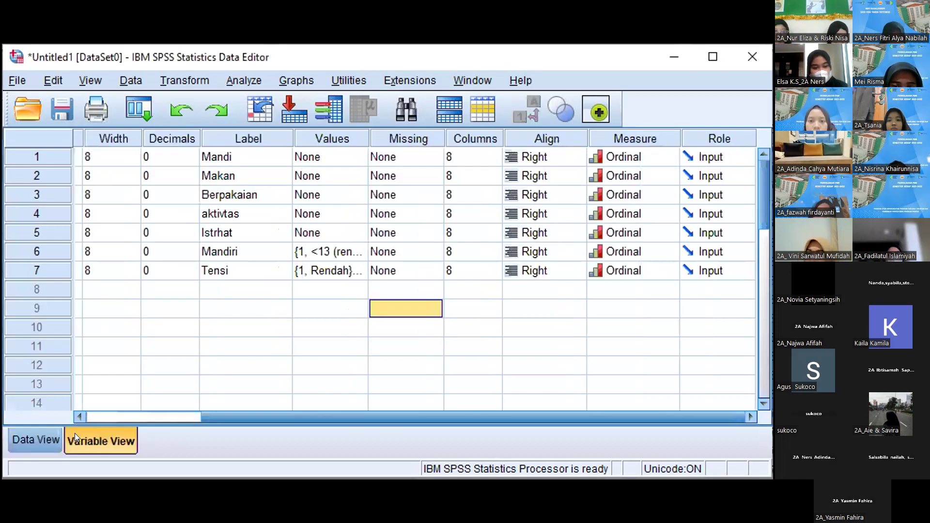
{"action": "left_click", "coordinate": [34, 434]}
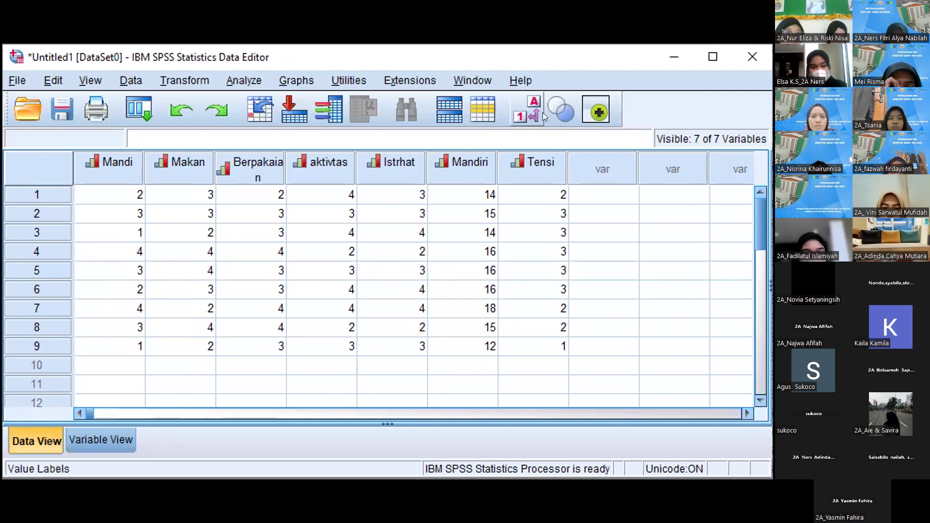
- Replace the Mandiri totals of cases 1 to 8 with category code 3
{"action": "left_click", "coordinate": [475, 192]}
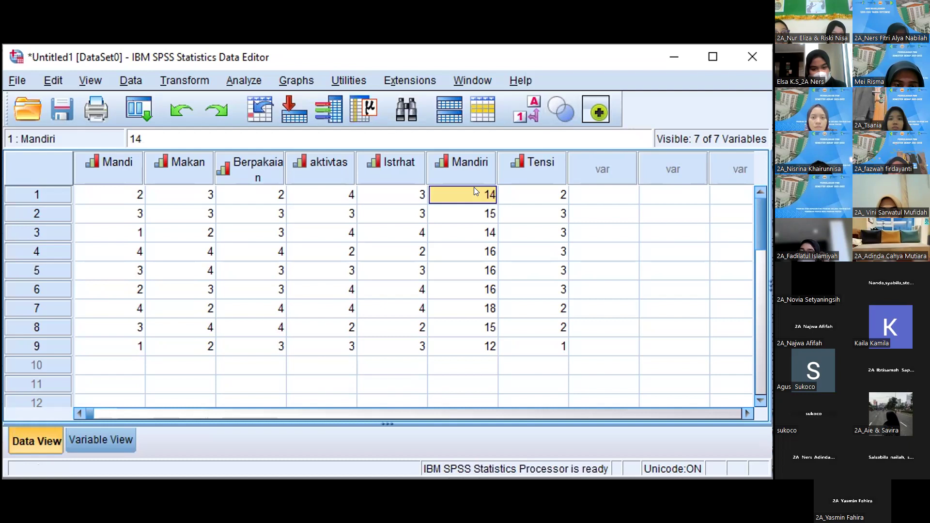
{"action": "type", "text": "3"}
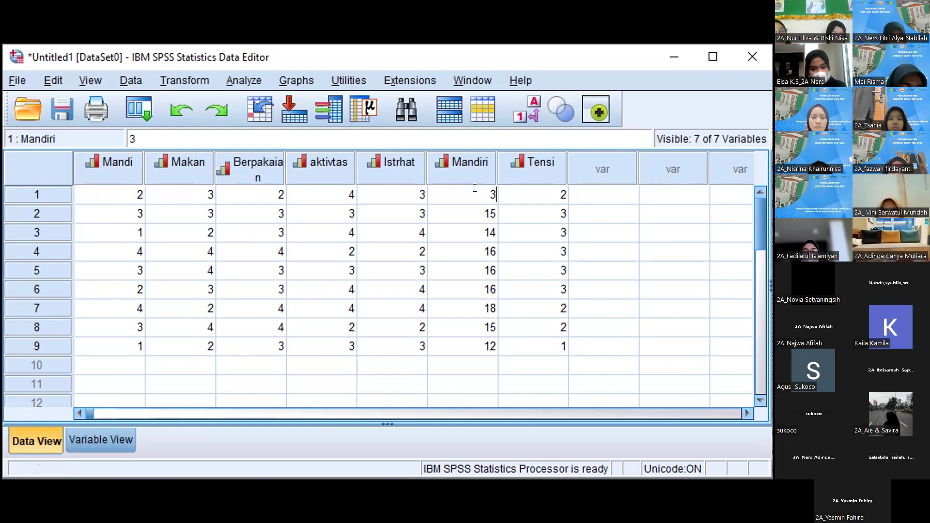
{"action": "key", "text": "Return"}
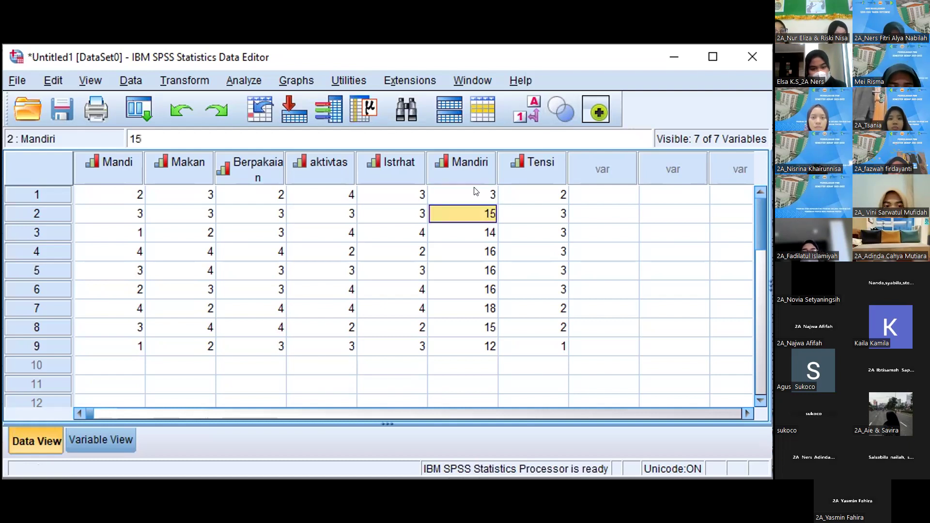
{"action": "type", "text": "3"}
{"action": "key", "text": "Return"}
{"action": "type", "text": "3"}
{"action": "key", "text": "Return"}
{"action": "type", "text": "3"}
{"action": "key", "text": "Return"}
{"action": "type", "text": "3"}
{"action": "key", "text": "Return"}
{"action": "type", "text": "3"}
{"action": "key", "text": "Return"}
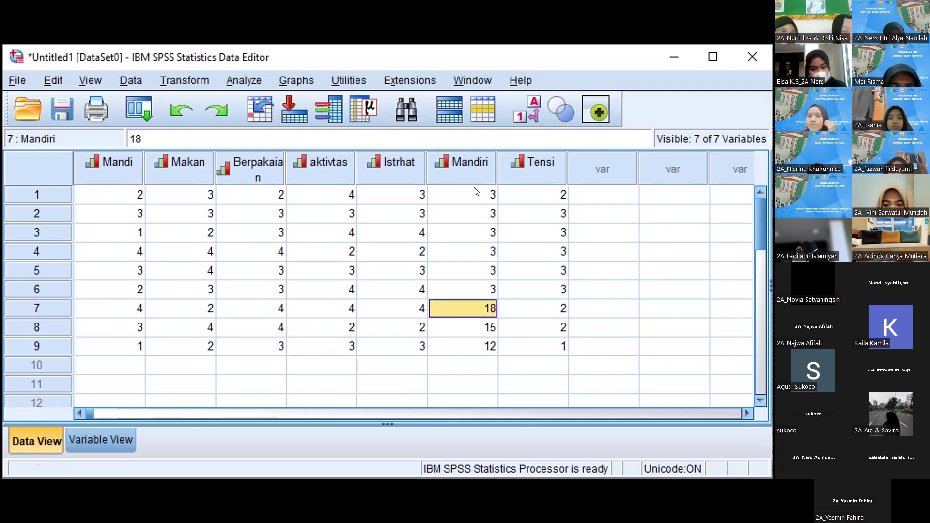
{"action": "type", "text": "3"}
{"action": "key", "text": "Return"}
{"action": "type", "text": "3"}
{"action": "key", "text": "Return"}
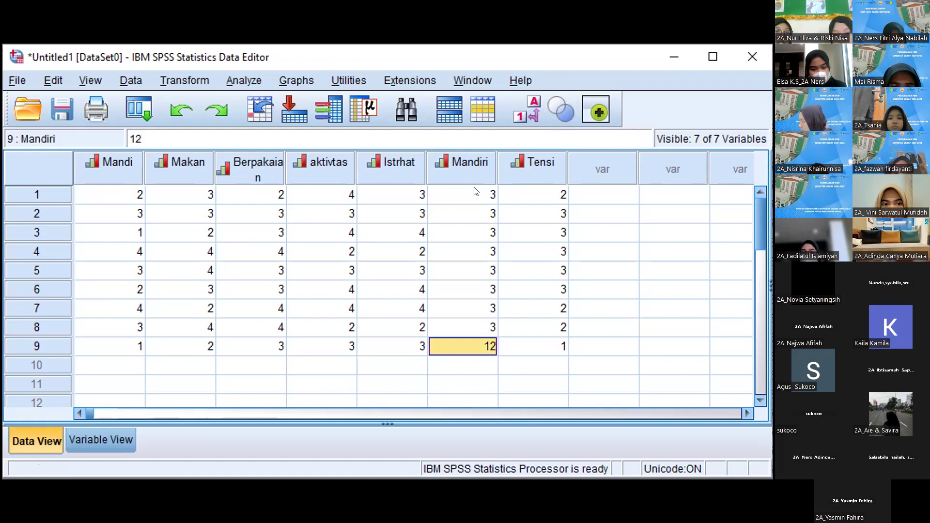
- Replace the Mandiri total of case 9 with category code 2
{"action": "type", "text": "2"}
{"action": "key", "text": "Return"}
{"action": "key", "text": "Return"}
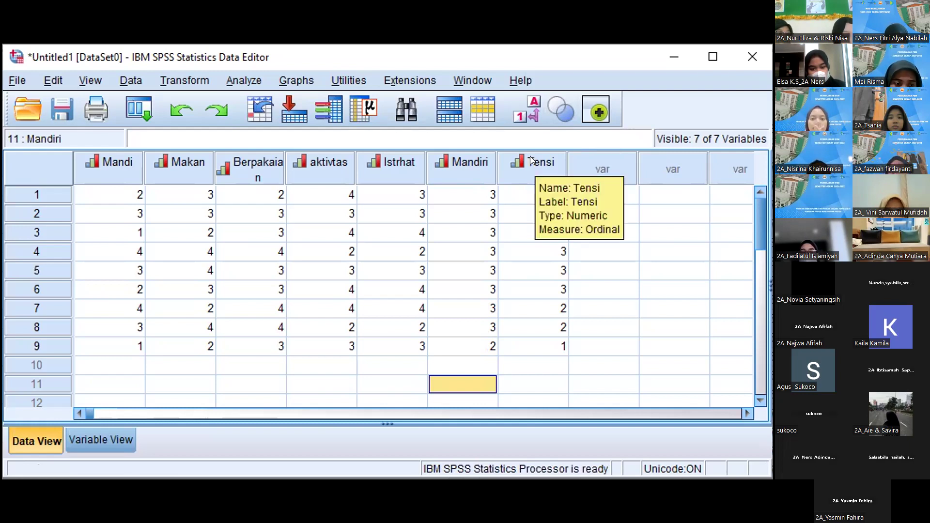
{"action": "mouse_move", "coordinate": [462, 177]}
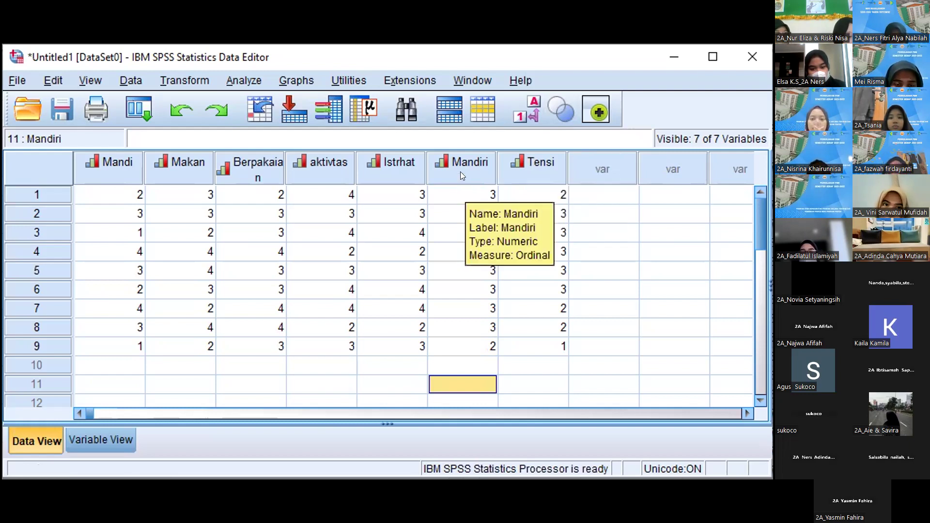